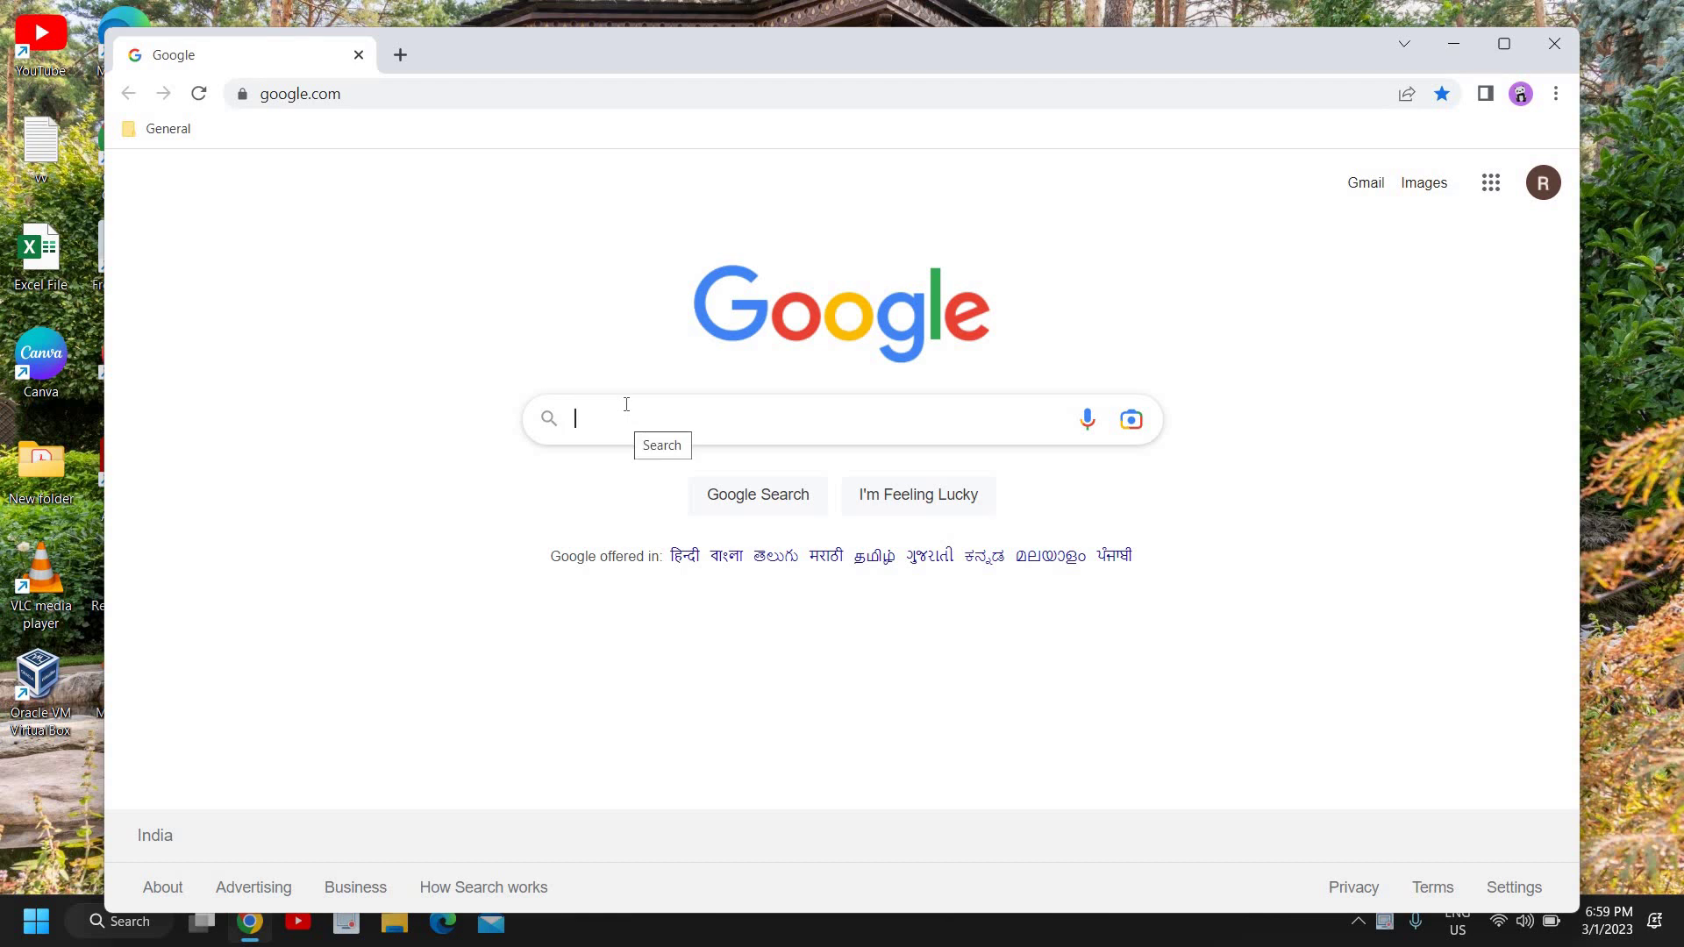
# - Search Google for 'download bluetooth driver for windows 10' using the autocomplete suggestion
pyautogui.write('download ')
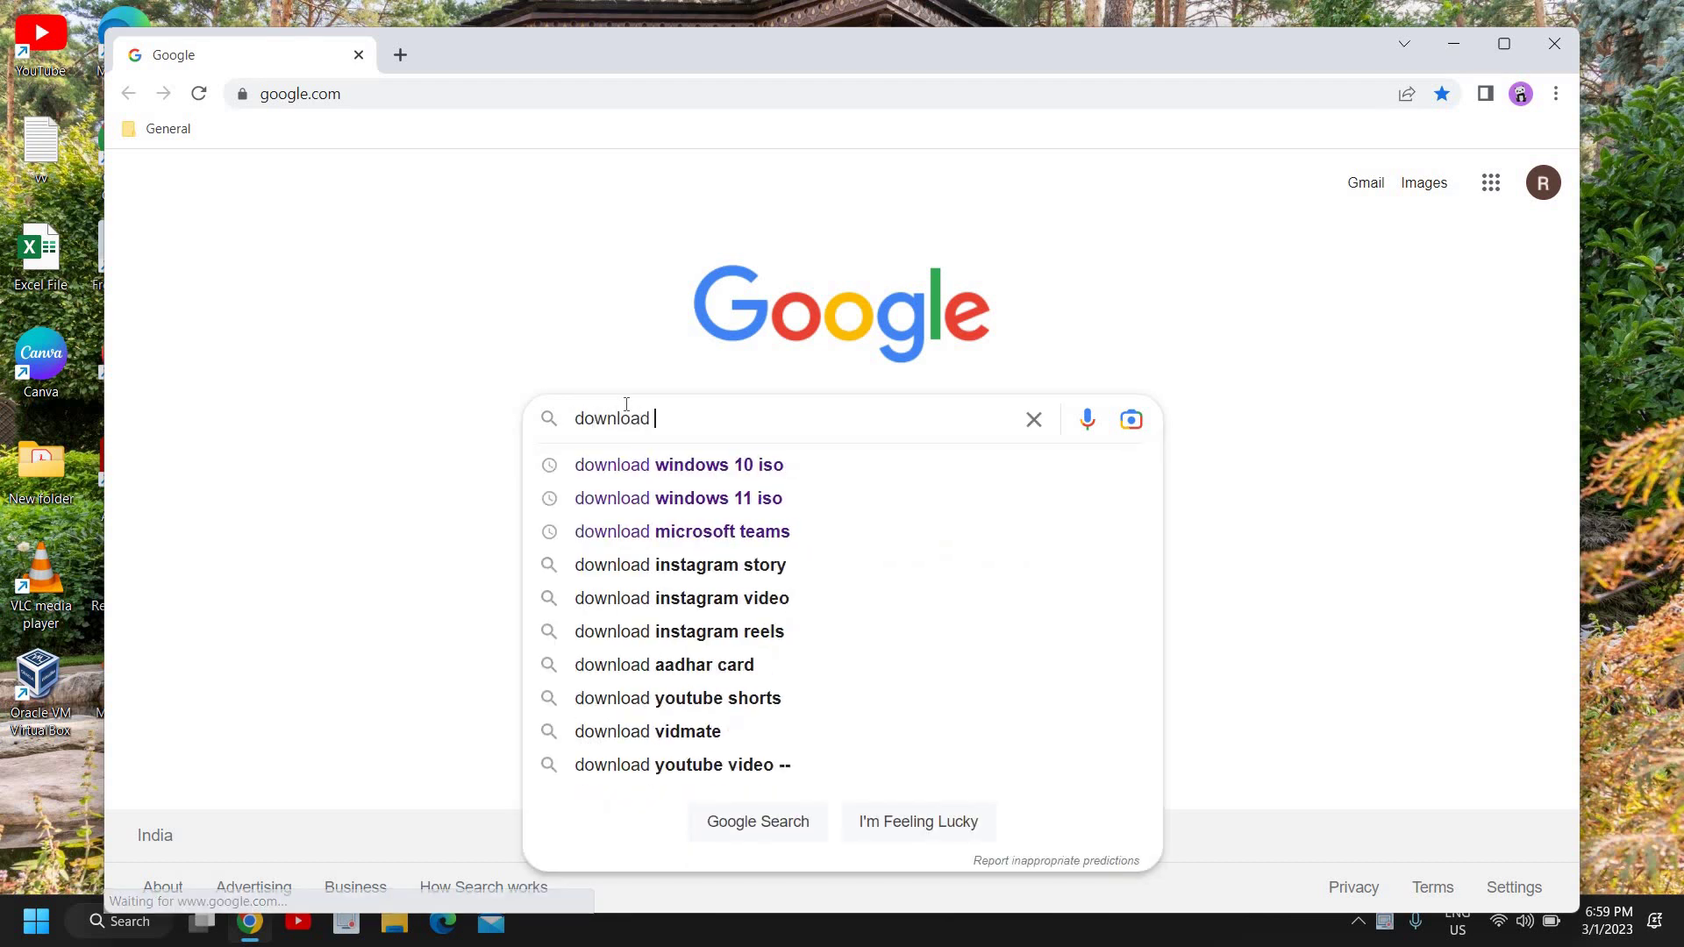
pyautogui.write('blue')
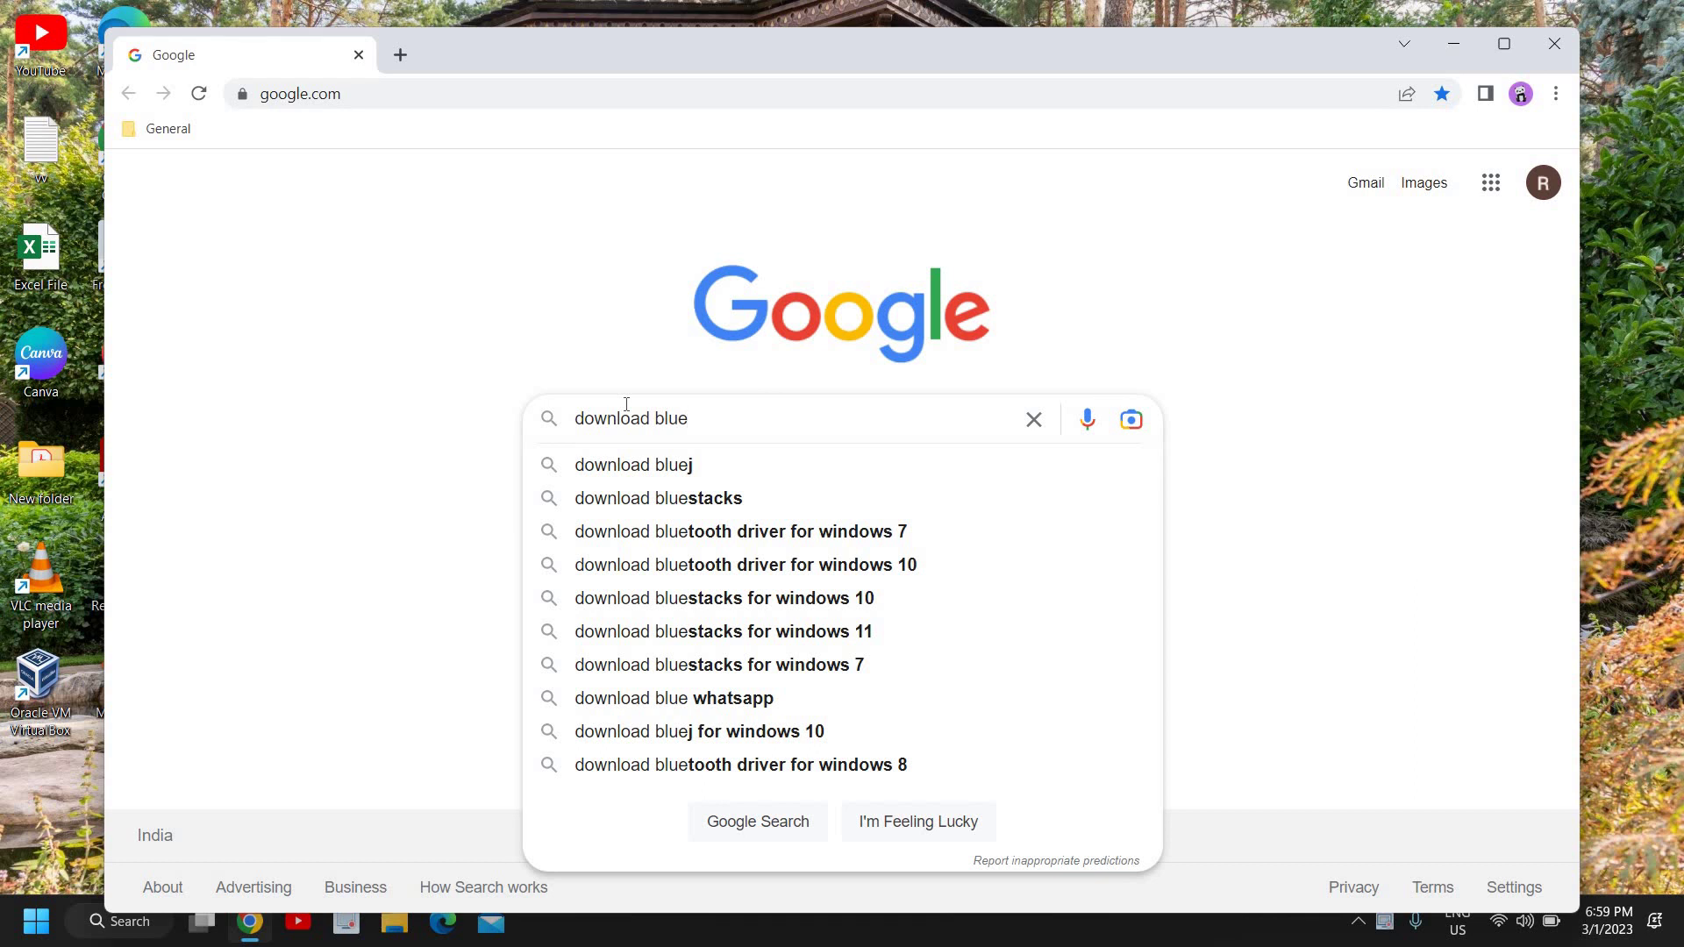
pyautogui.press('Down')
pyautogui.press('Down')
pyautogui.press('Down')
pyautogui.press('Down')
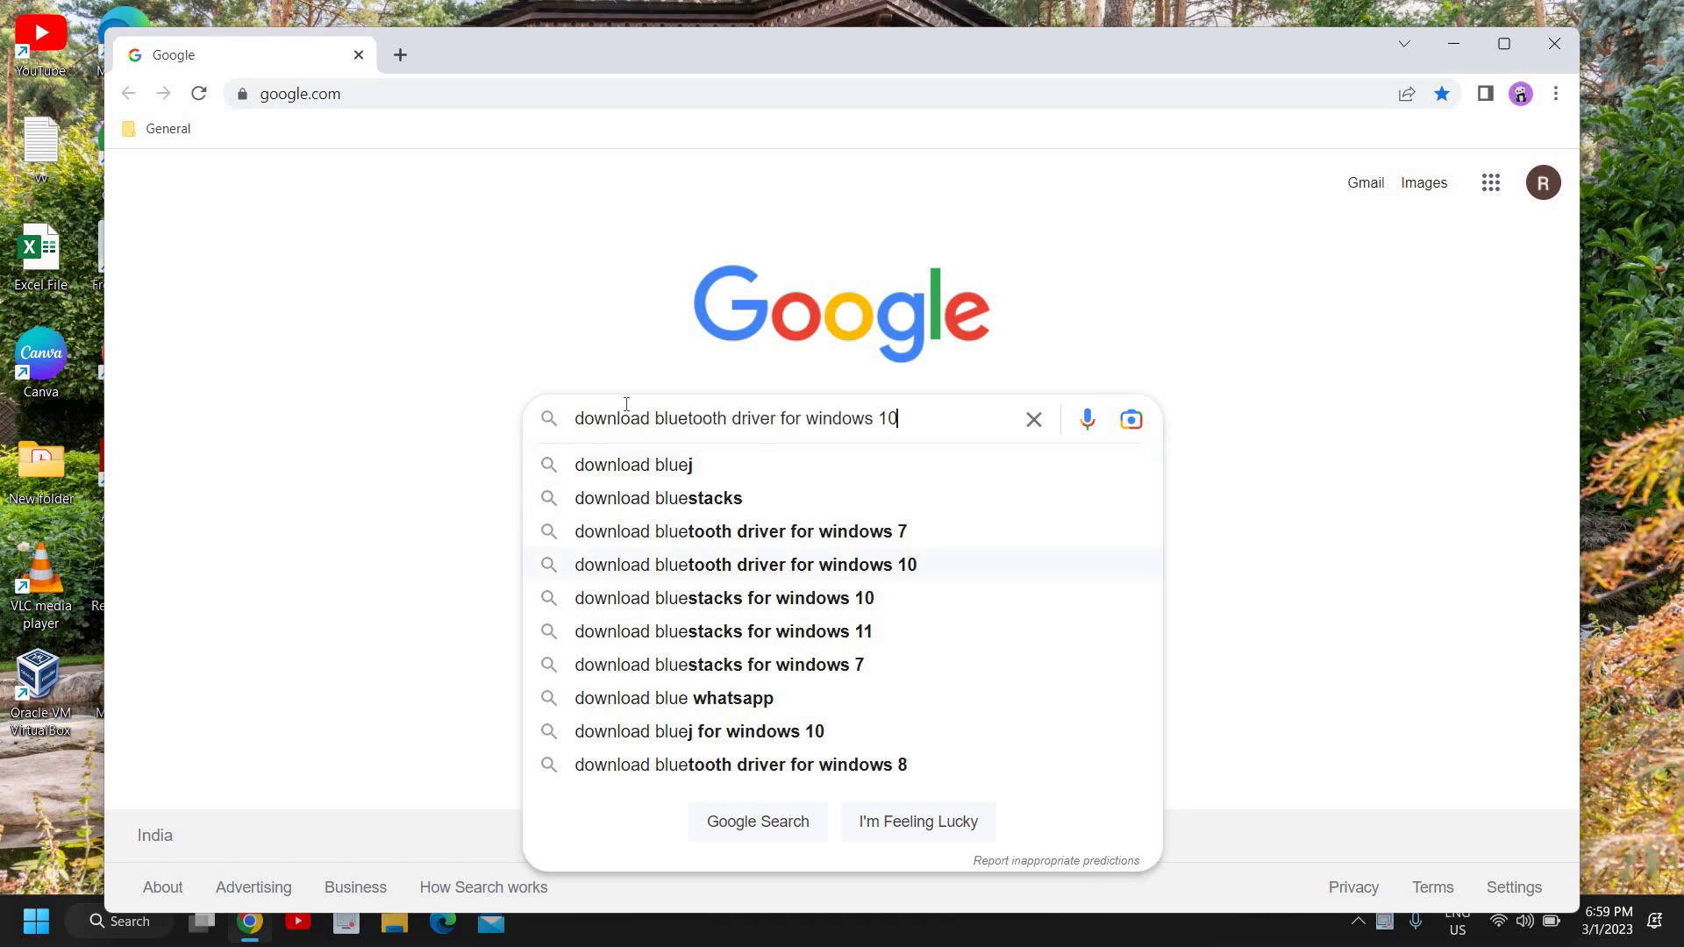
pyautogui.press('Return')
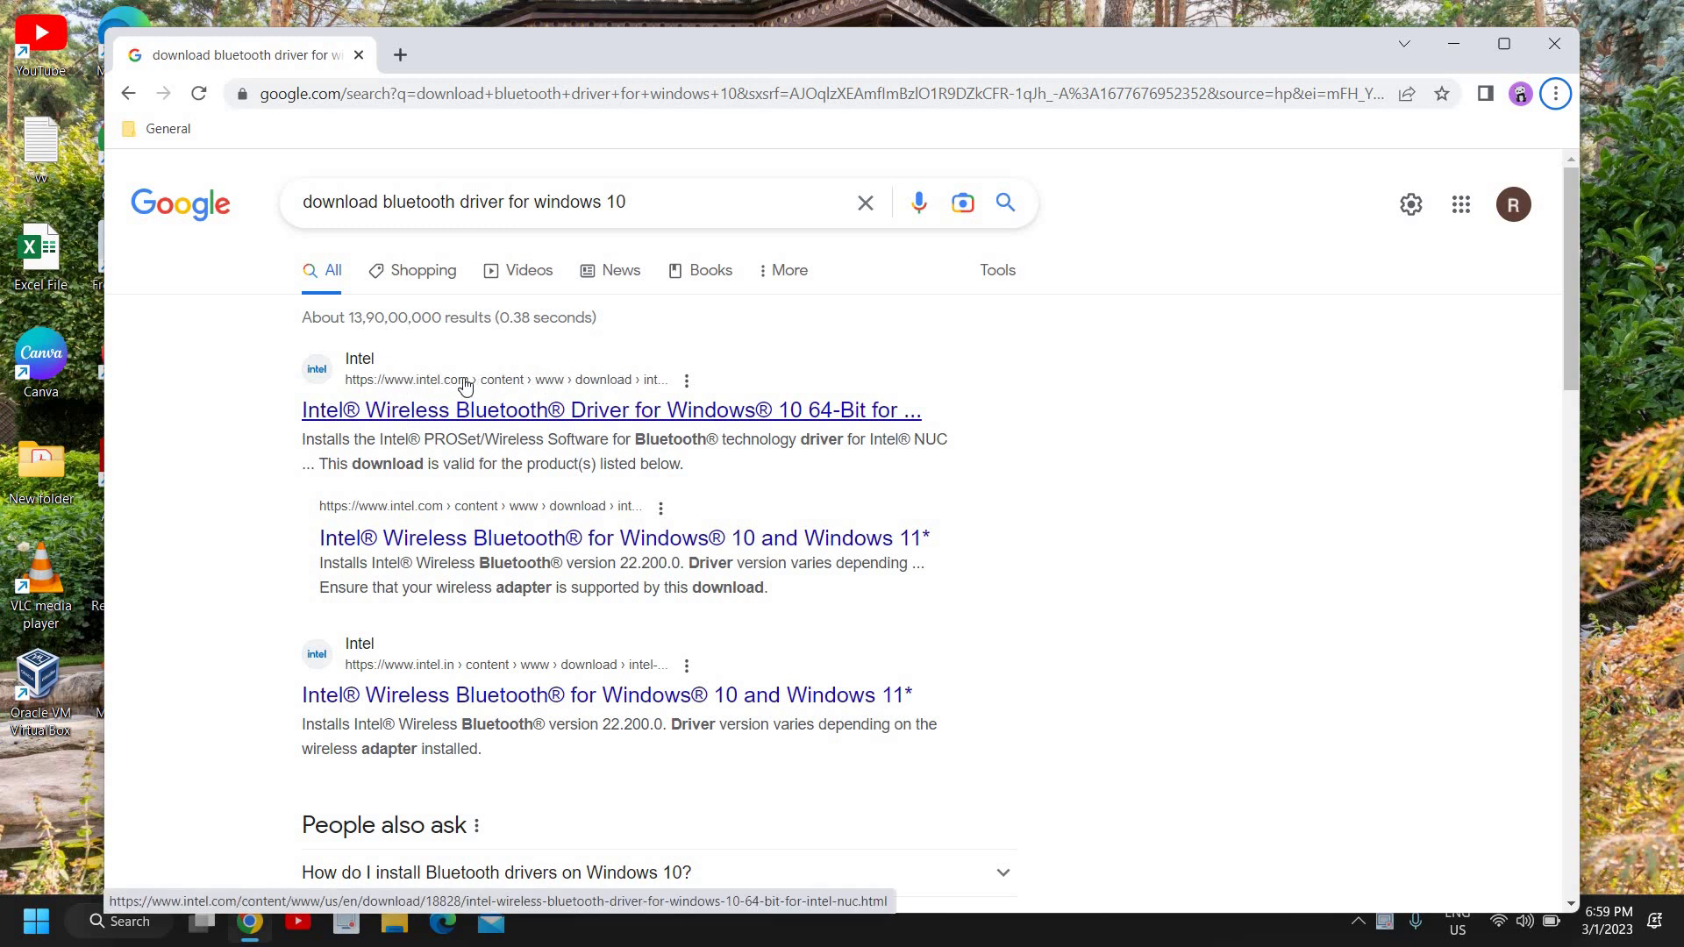
# - Open Intel's 64-bit Windows 10 NUC Bluetooth driver result in a maximized browser window
pyautogui.click(429, 415)
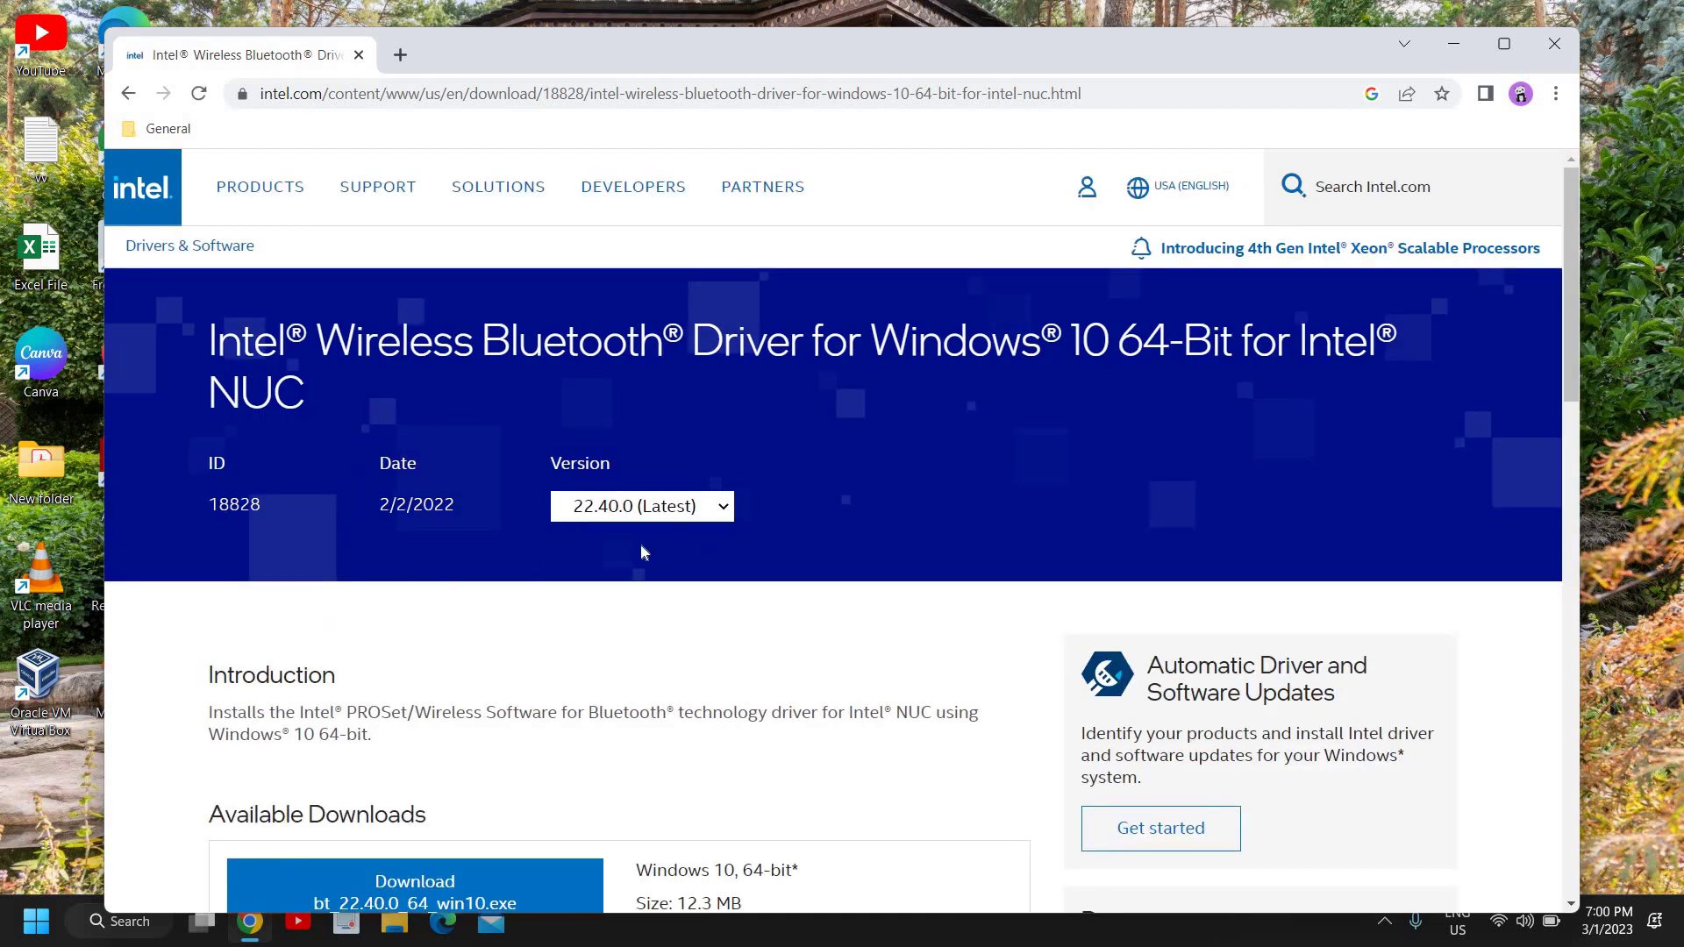
pyautogui.click(1505, 43)
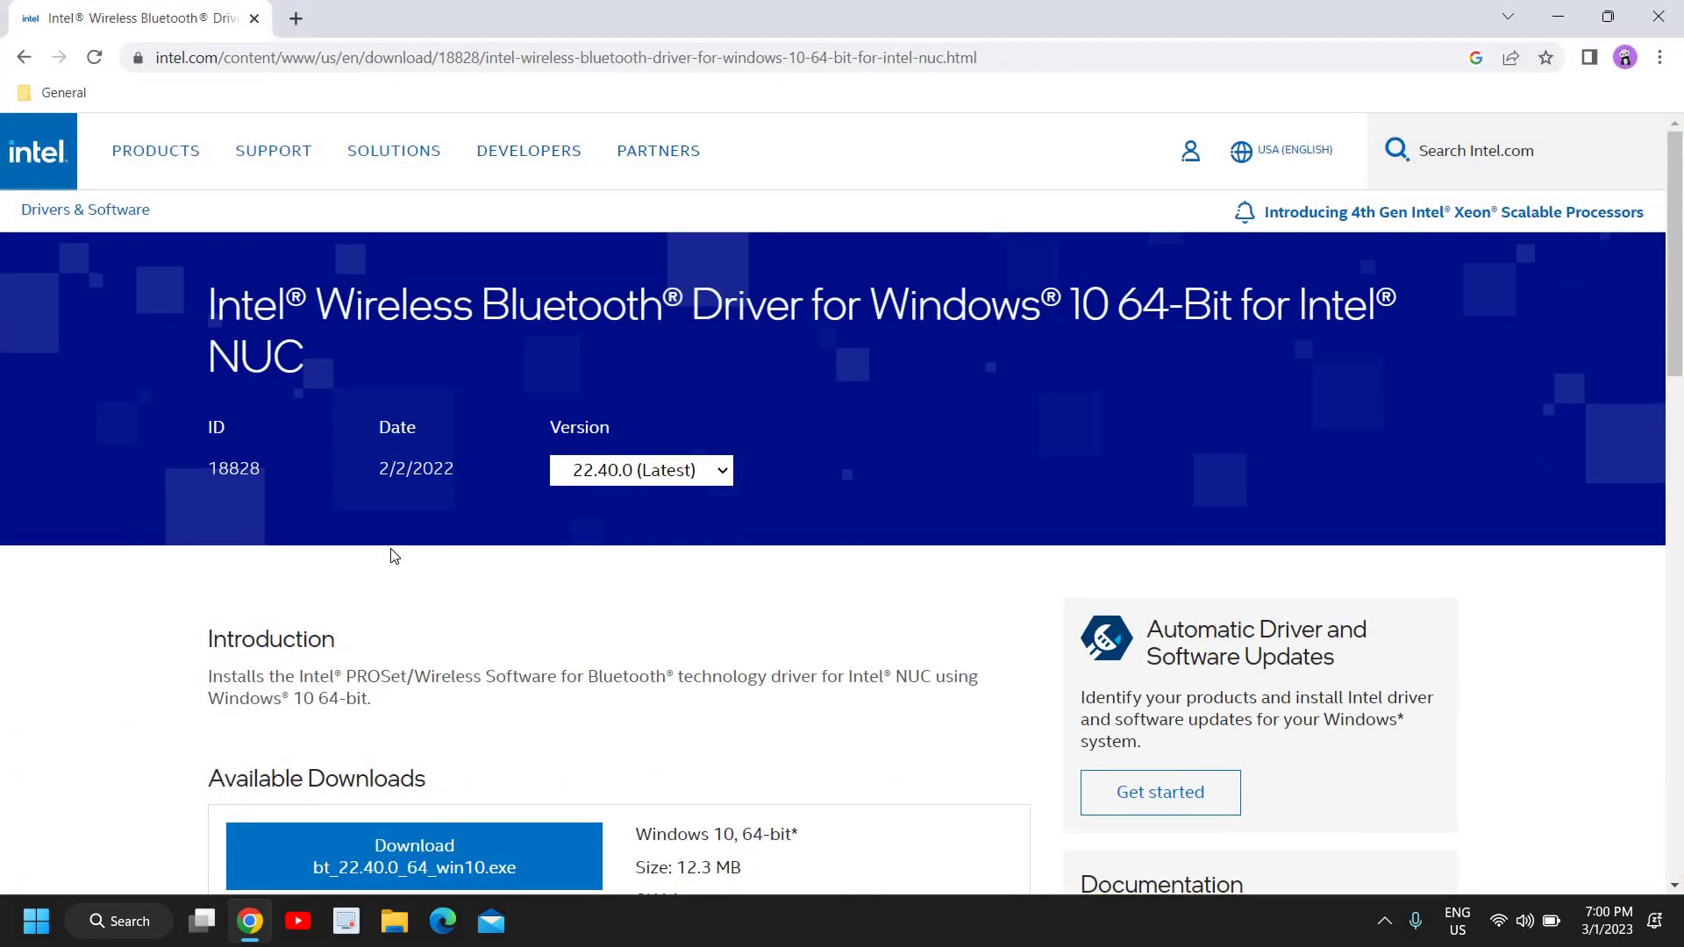
pyautogui.scroll(-3, 395, 549)
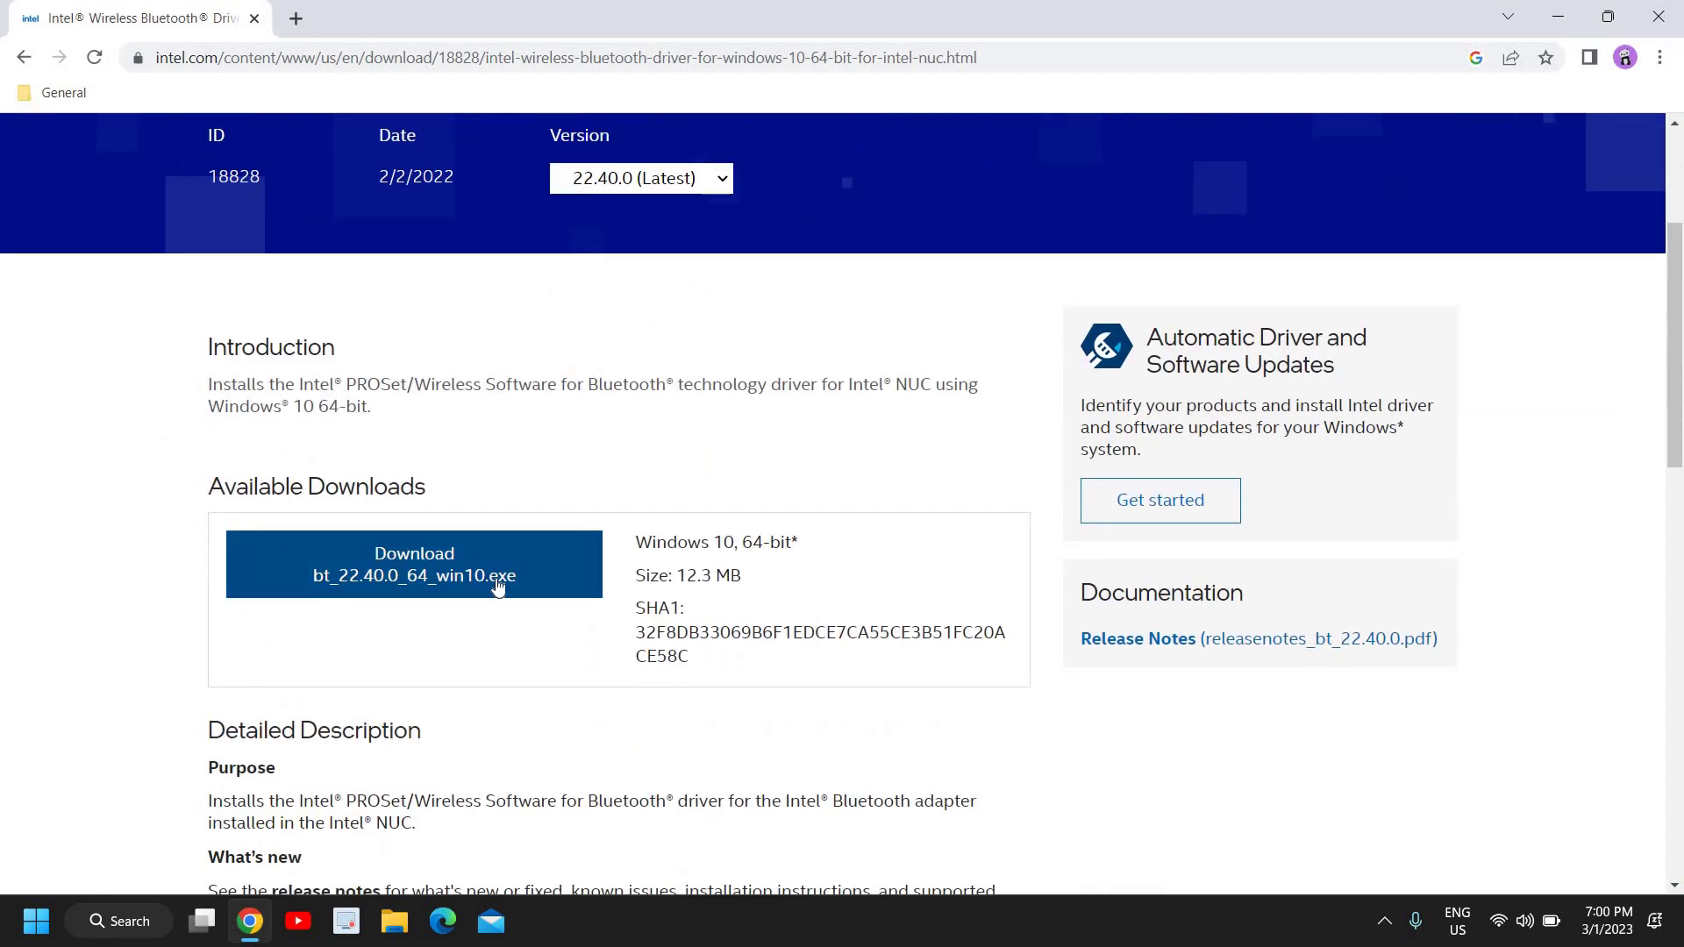
pyautogui.scroll(-6, 744, 551)
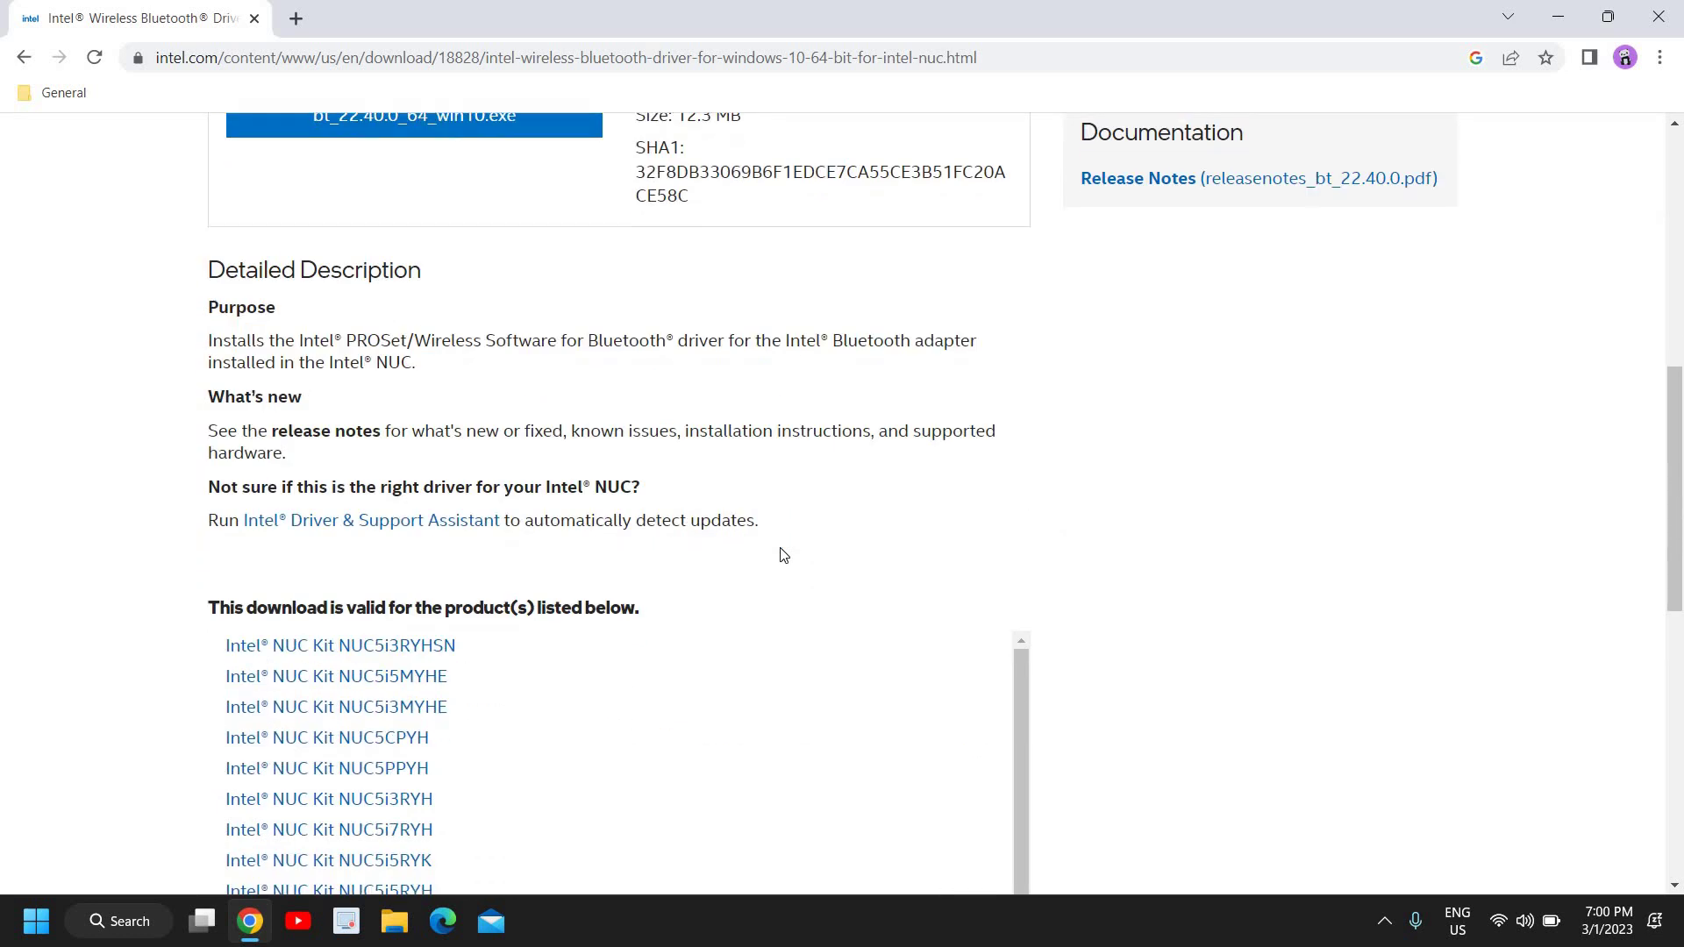
pyautogui.scroll(-1, 784, 550)
pyautogui.scroll(10, 783, 550)
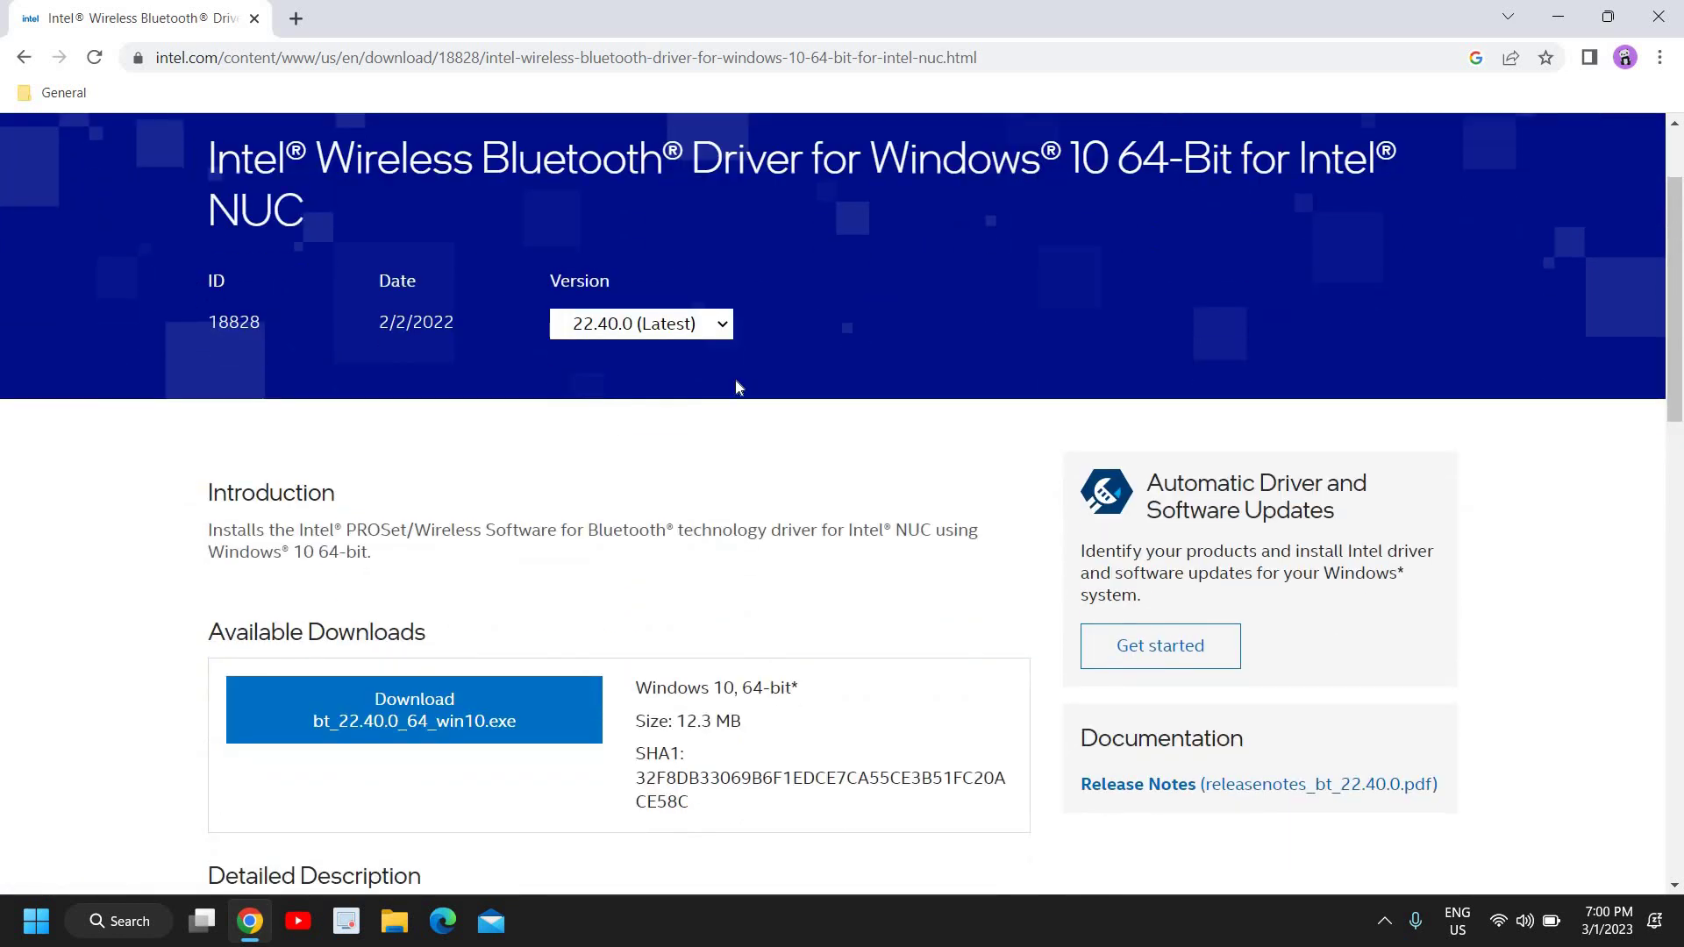
# - Check the offered driver versions (22.40.0) and review the rest of the Intel page
pyautogui.click(674, 325)
pyautogui.click(674, 327)
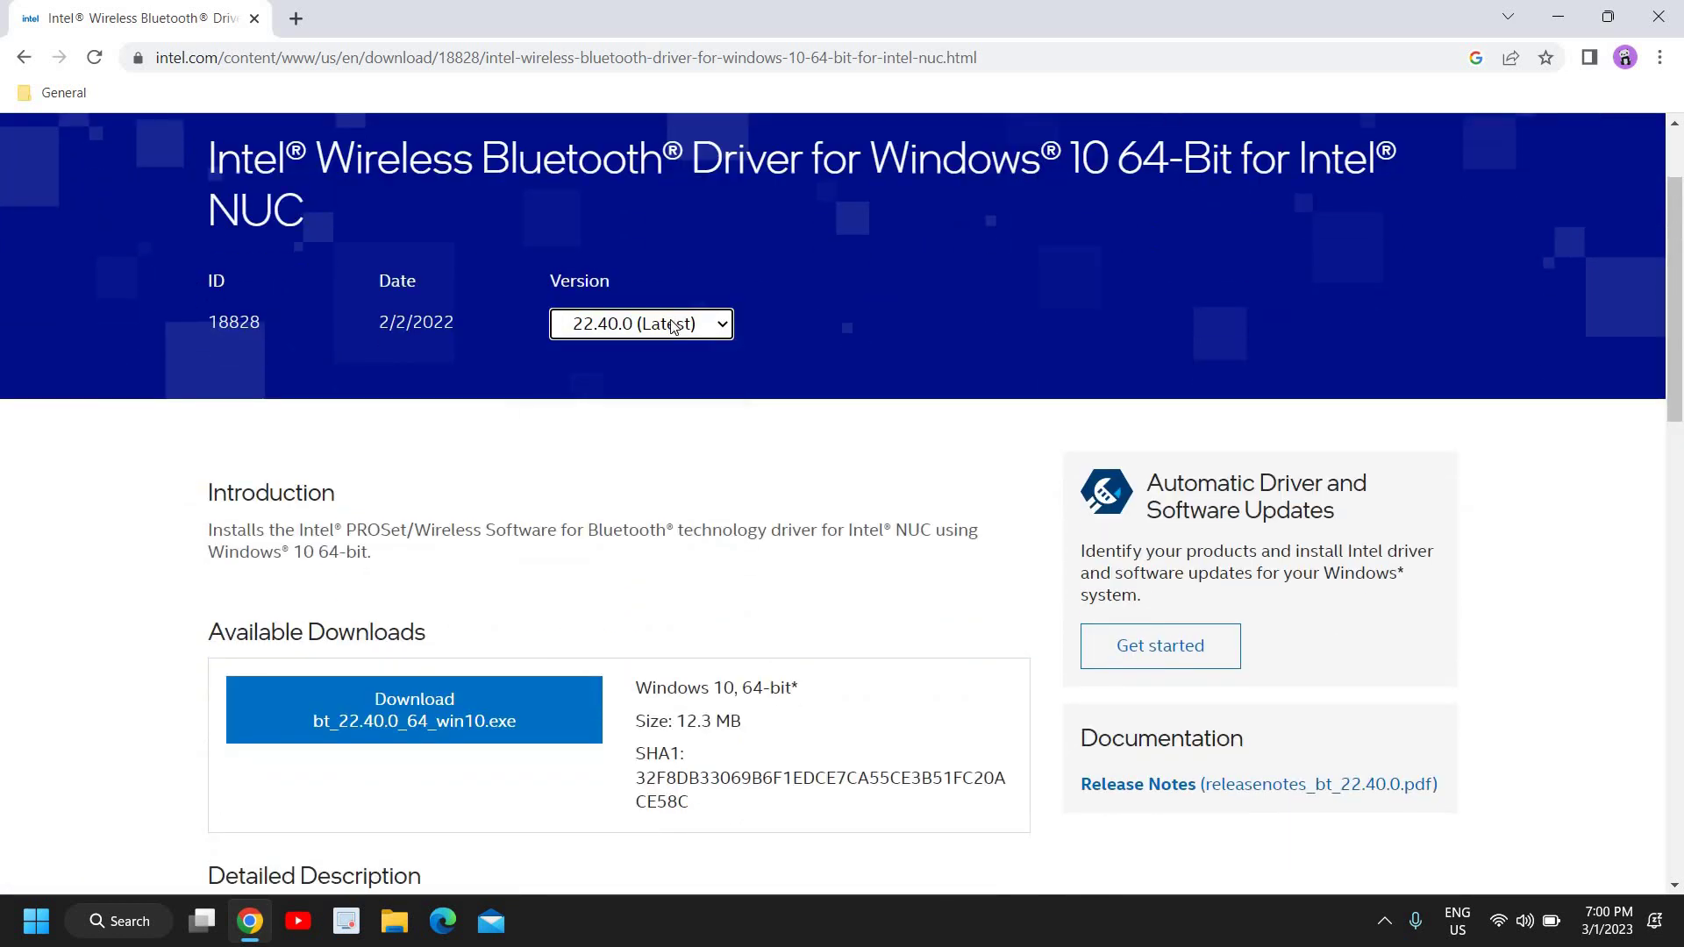
pyautogui.scroll(-2, 753, 542)
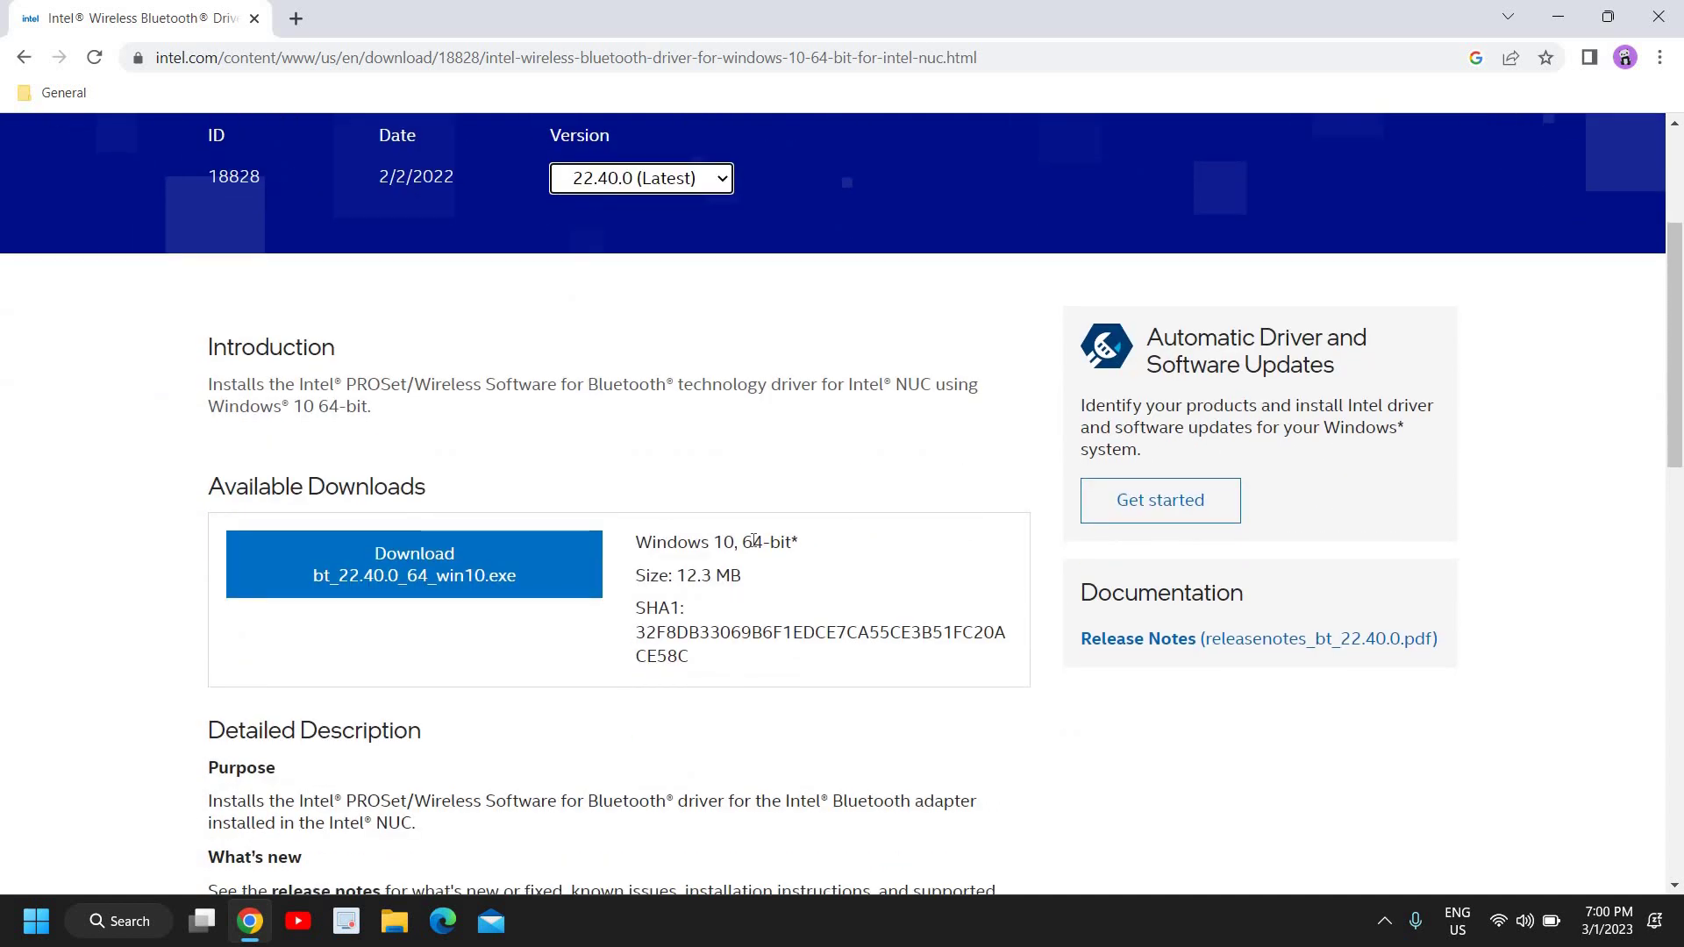
pyautogui.scroll(-3, 753, 541)
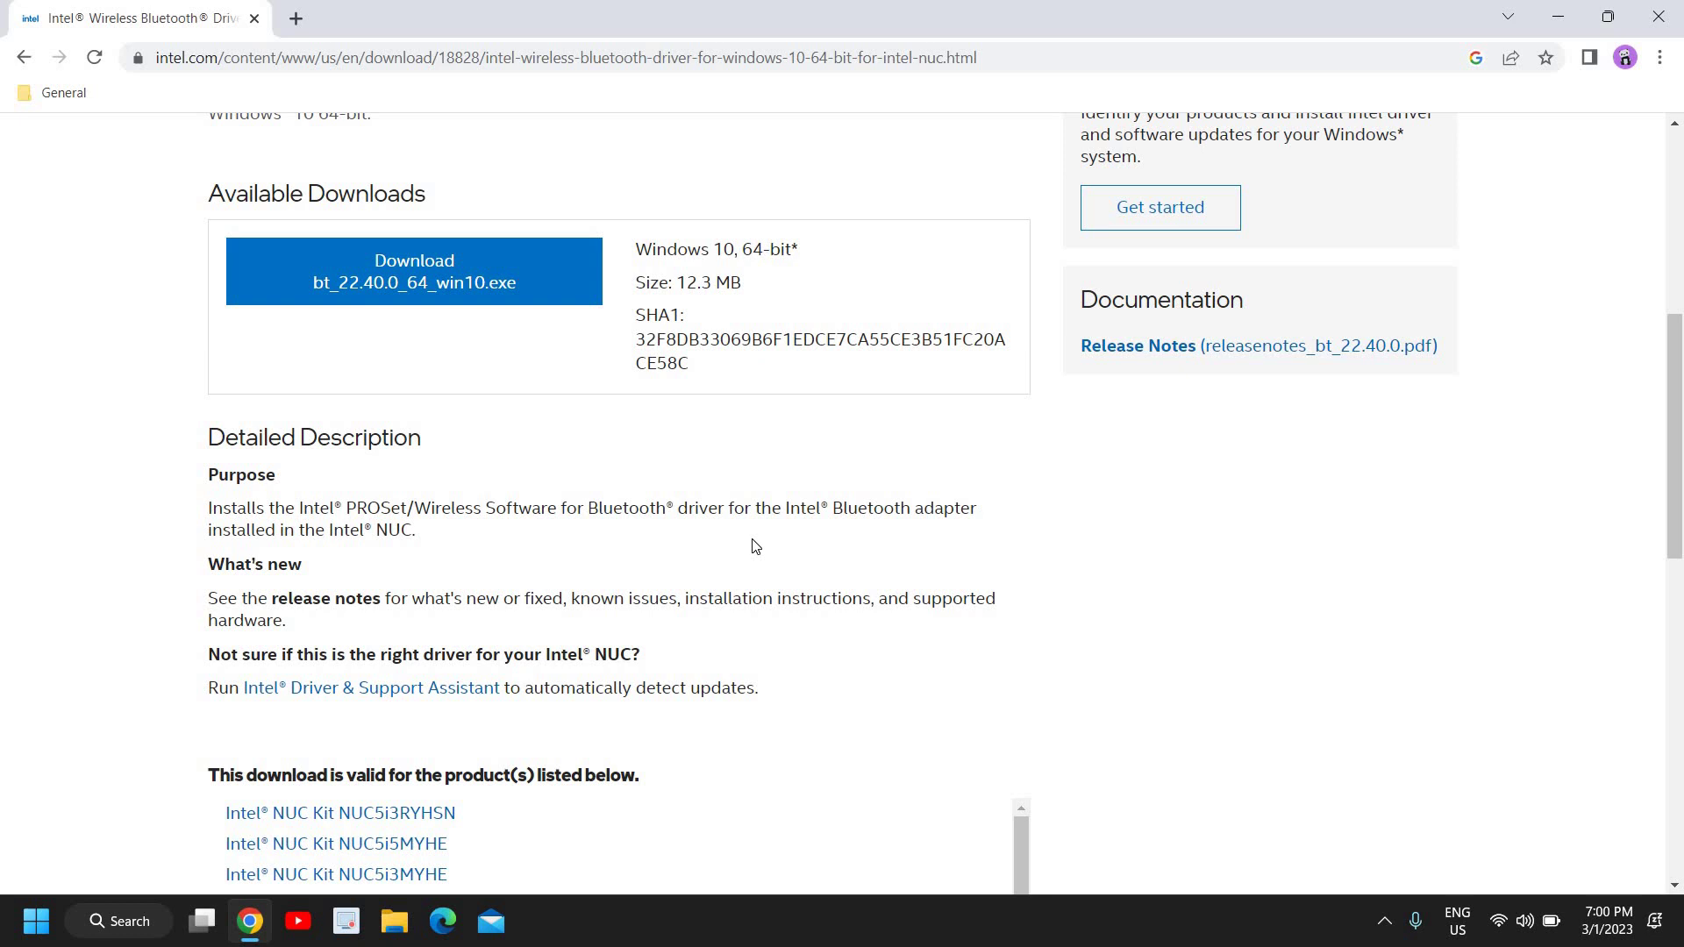
pyautogui.scroll(5, 753, 538)
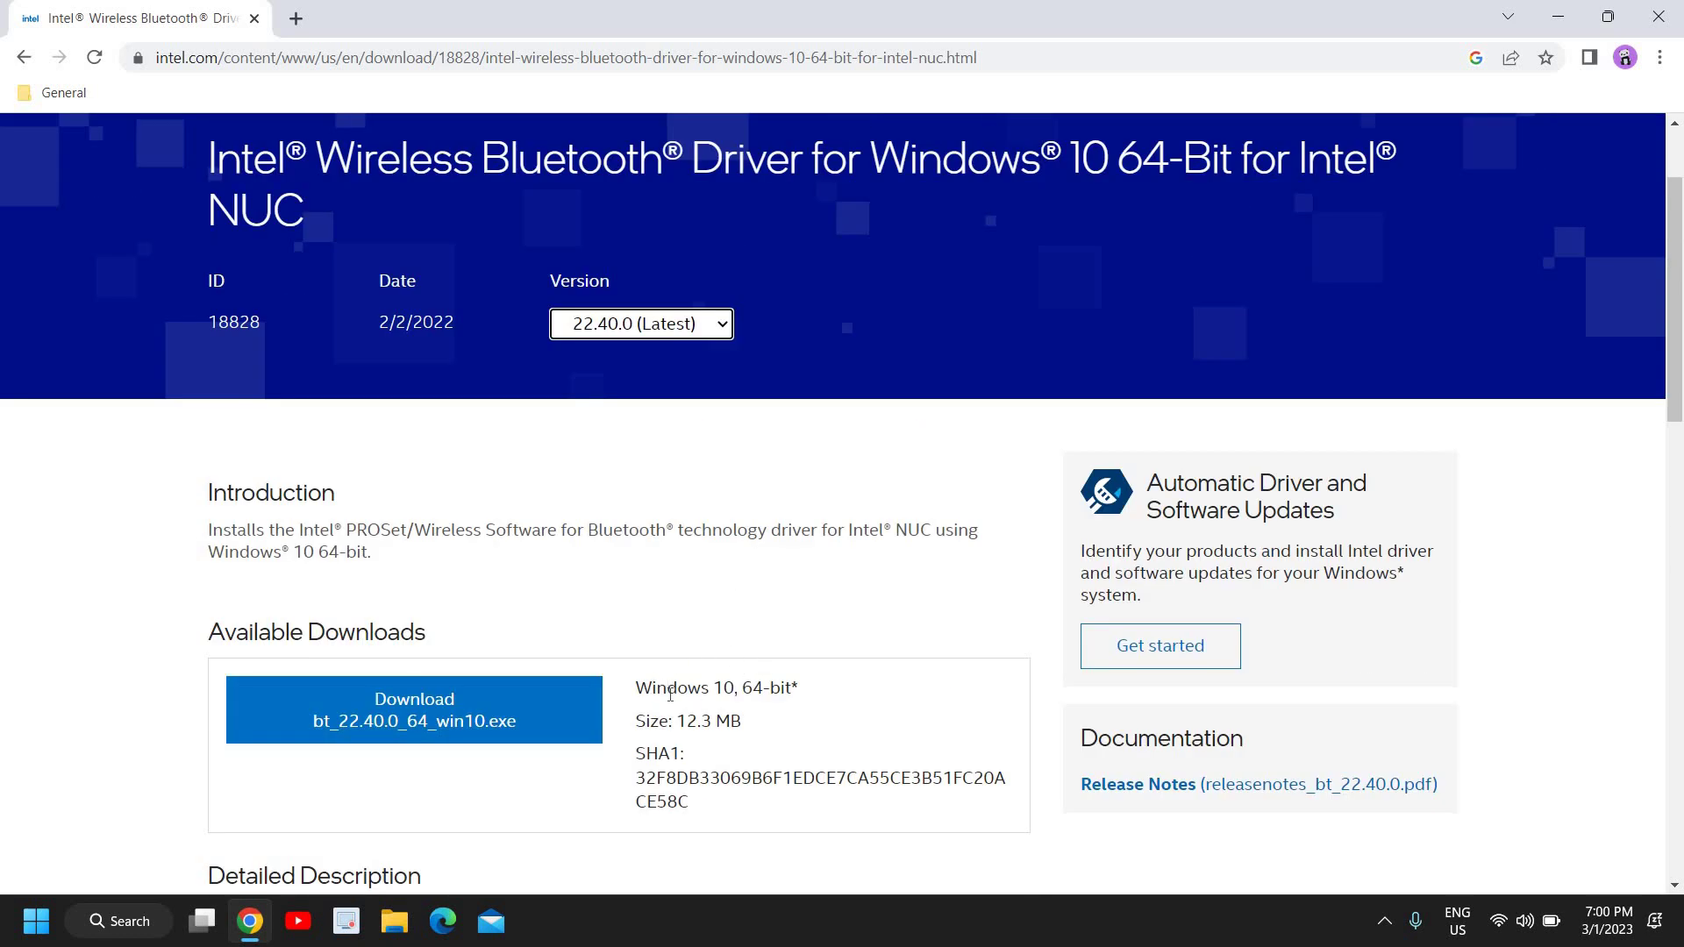
pyautogui.click(716, 689)
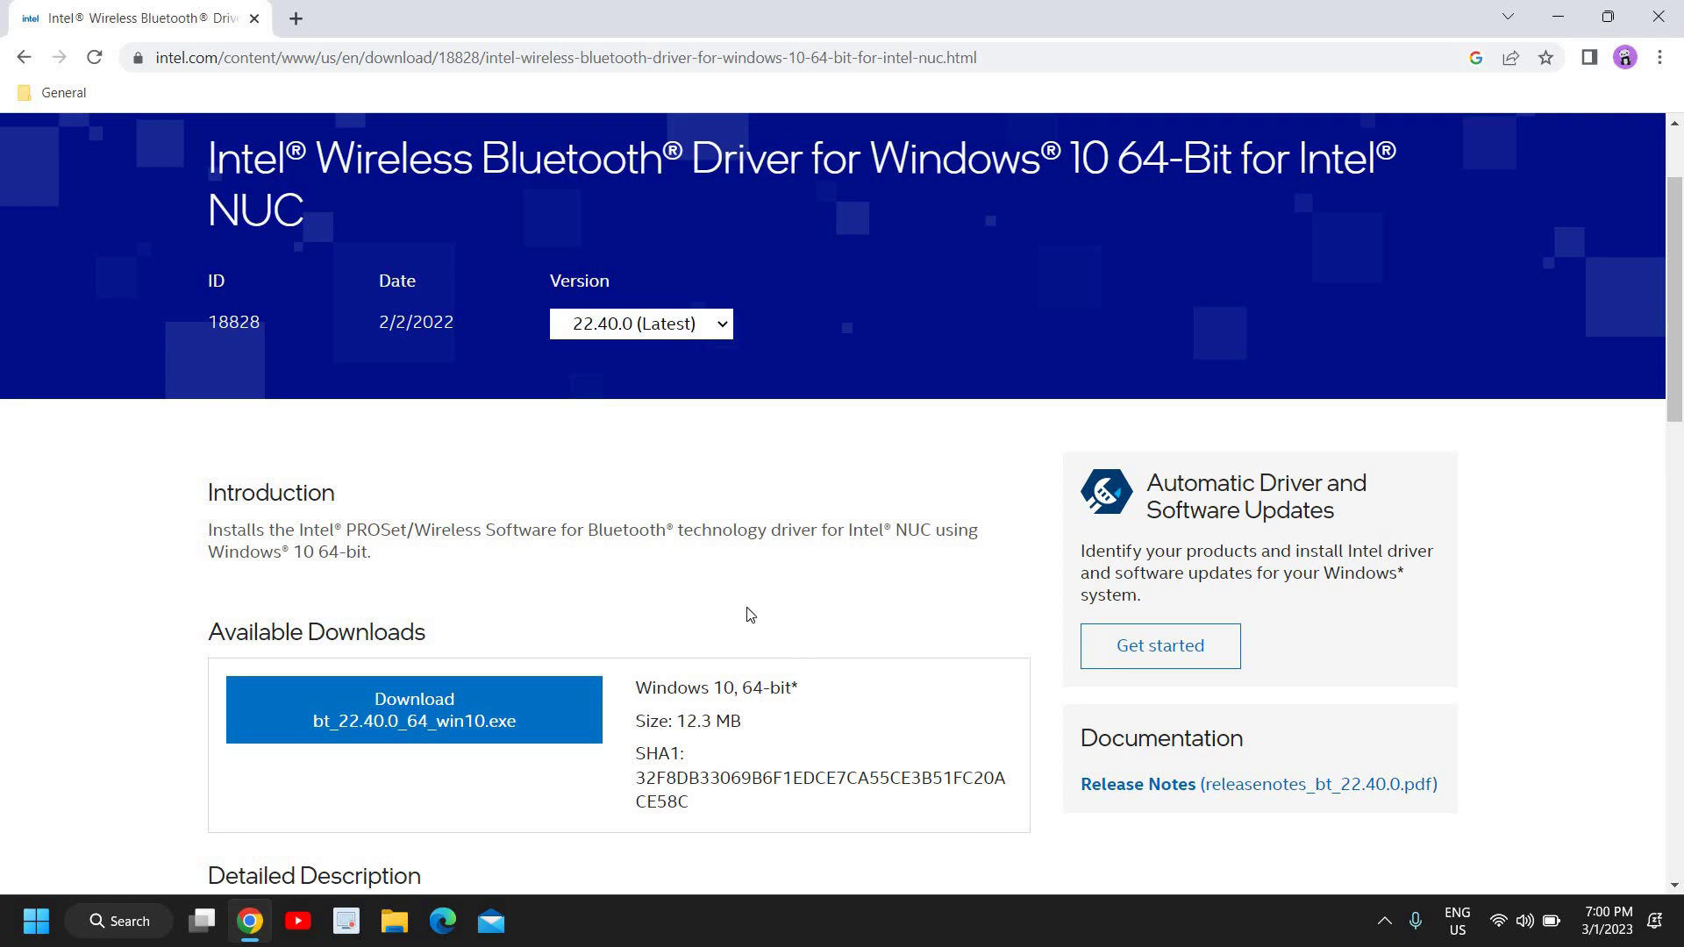
pyautogui.scroll(2, 748, 612)
# - Back on Google, search for 'download bluetooth driver for windows 10 32-bit' instead
pyautogui.click(23, 57)
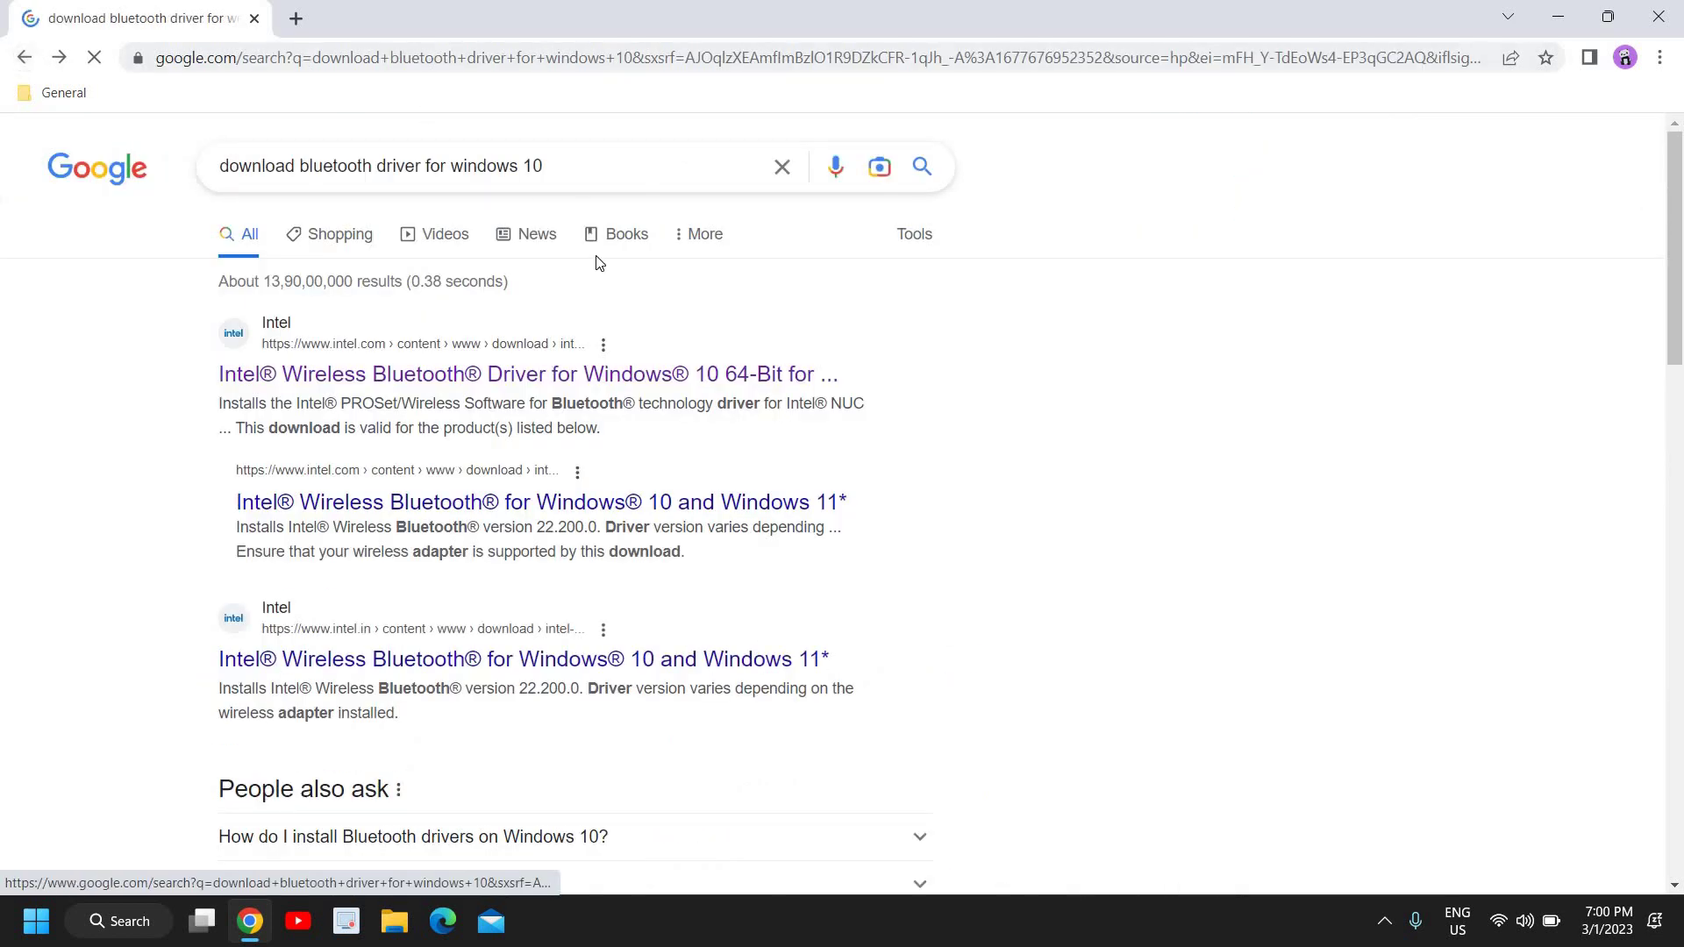
pyautogui.click(571, 164)
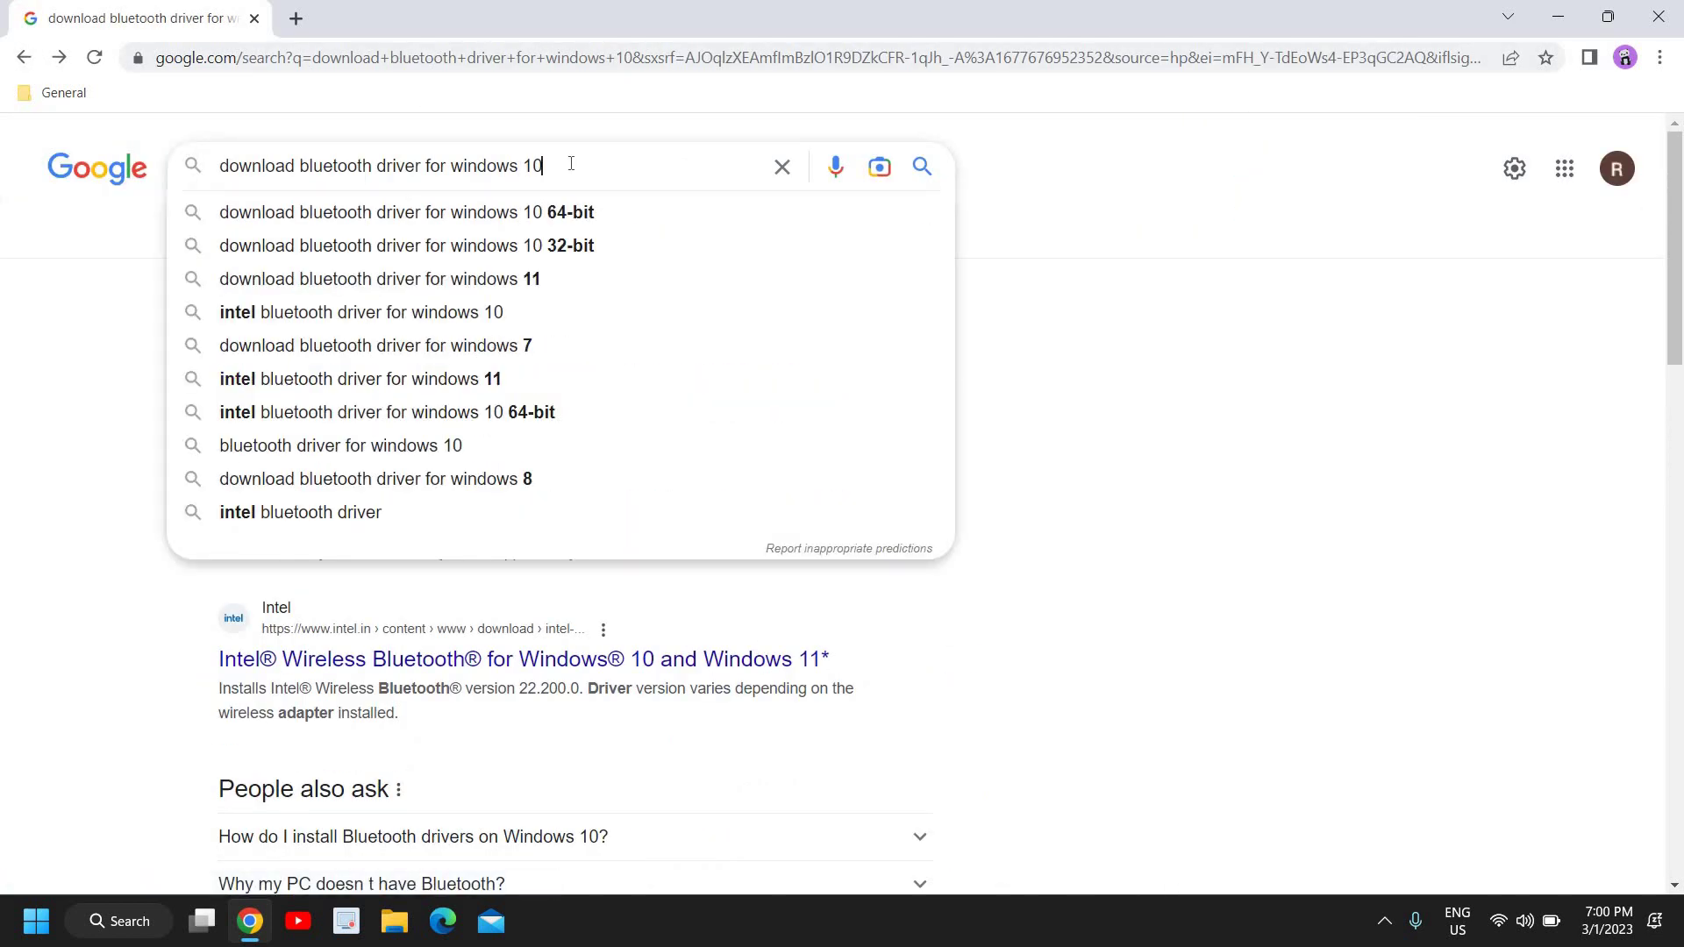
pyautogui.press('Down')
pyautogui.press('Down')
pyautogui.press('Return')
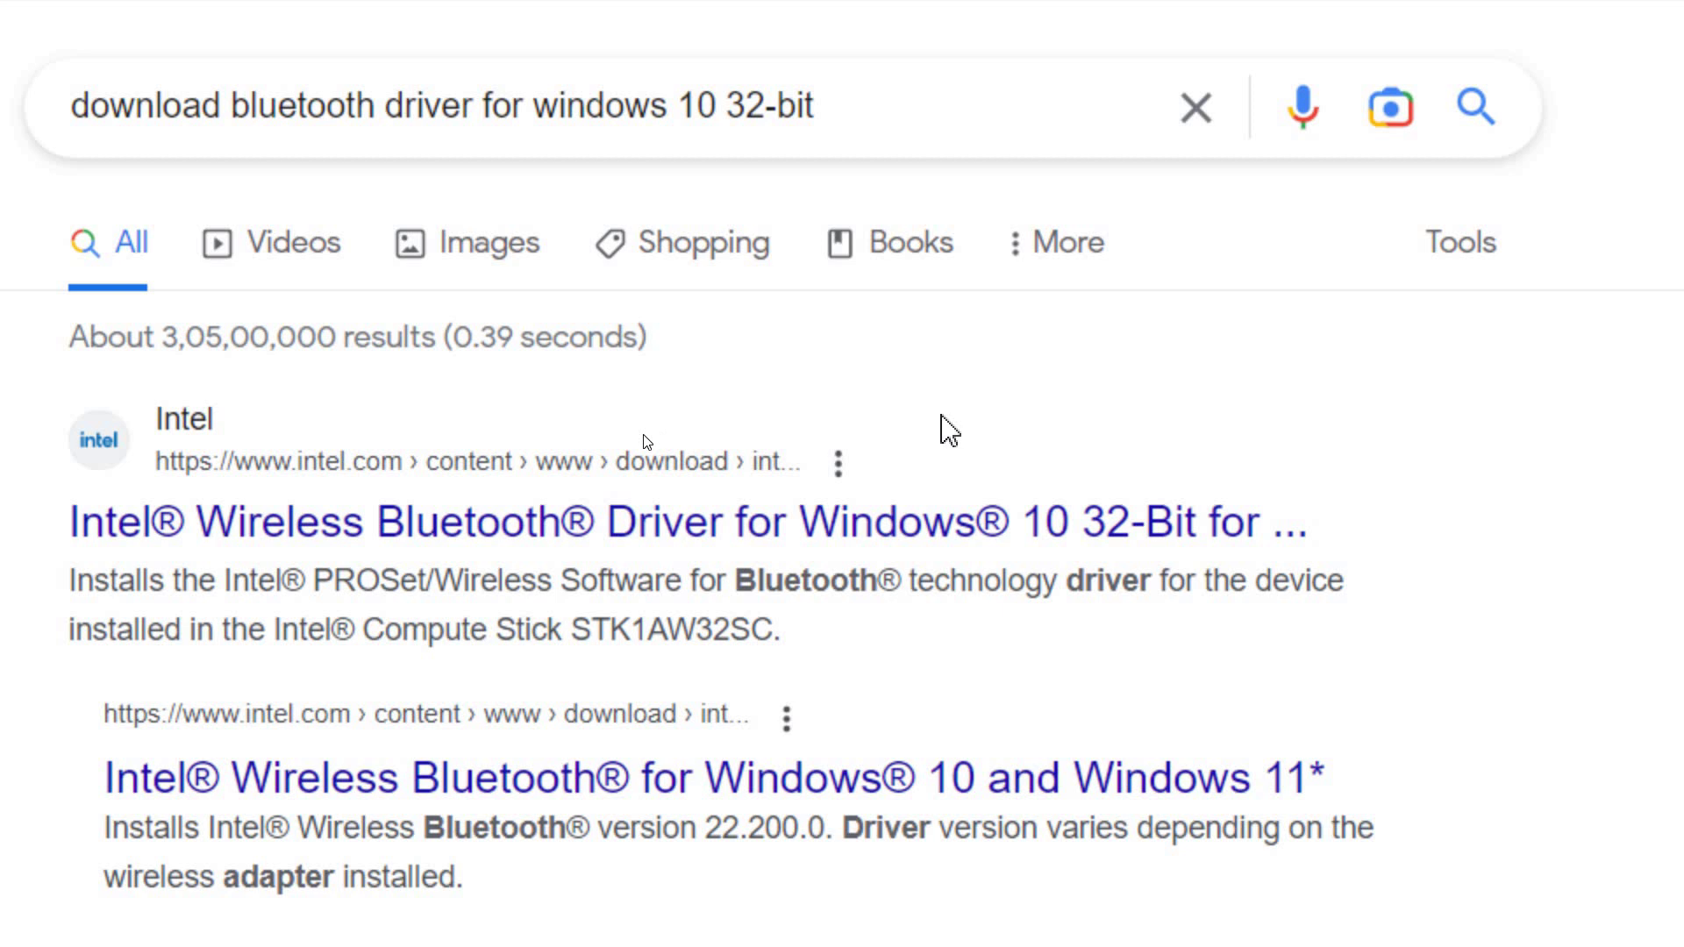
# - View Intel's 21.120.0 32-bit driver page, then return to the search results
pyautogui.click(880, 544)
pyautogui.scroll(-3, 561, 535)
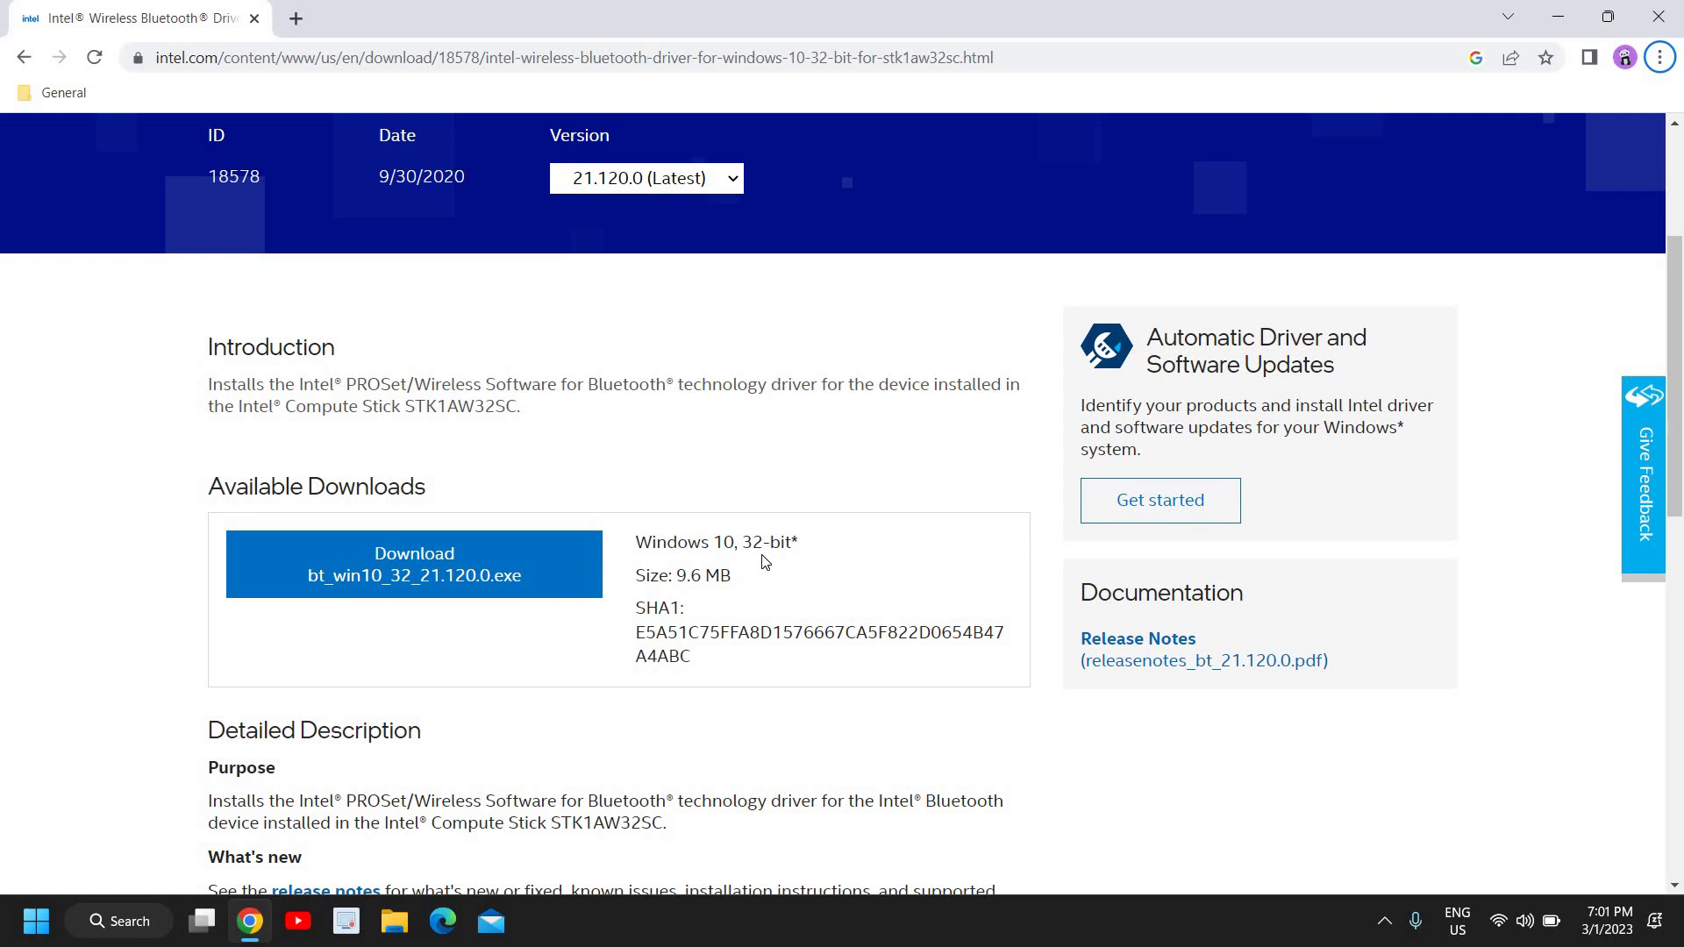
pyautogui.click(24, 57)
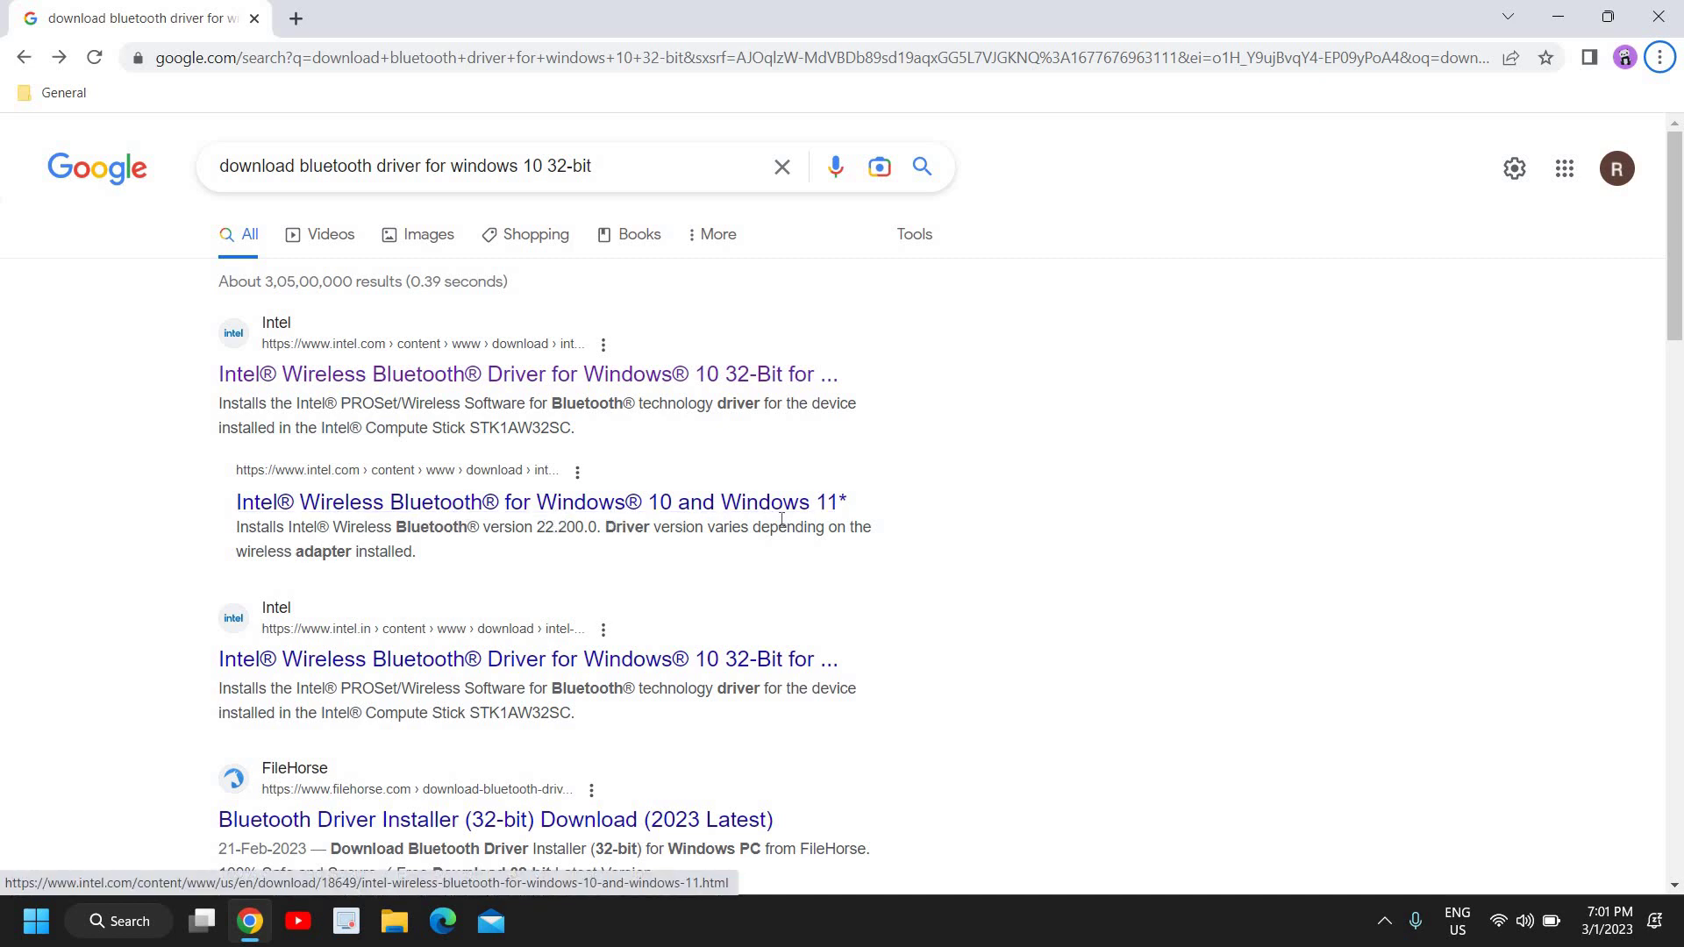
# - Open Intel's Wireless Bluetooth for Windows 10 and Windows 11 page and highlight its supported systems
pyautogui.click(713, 505)
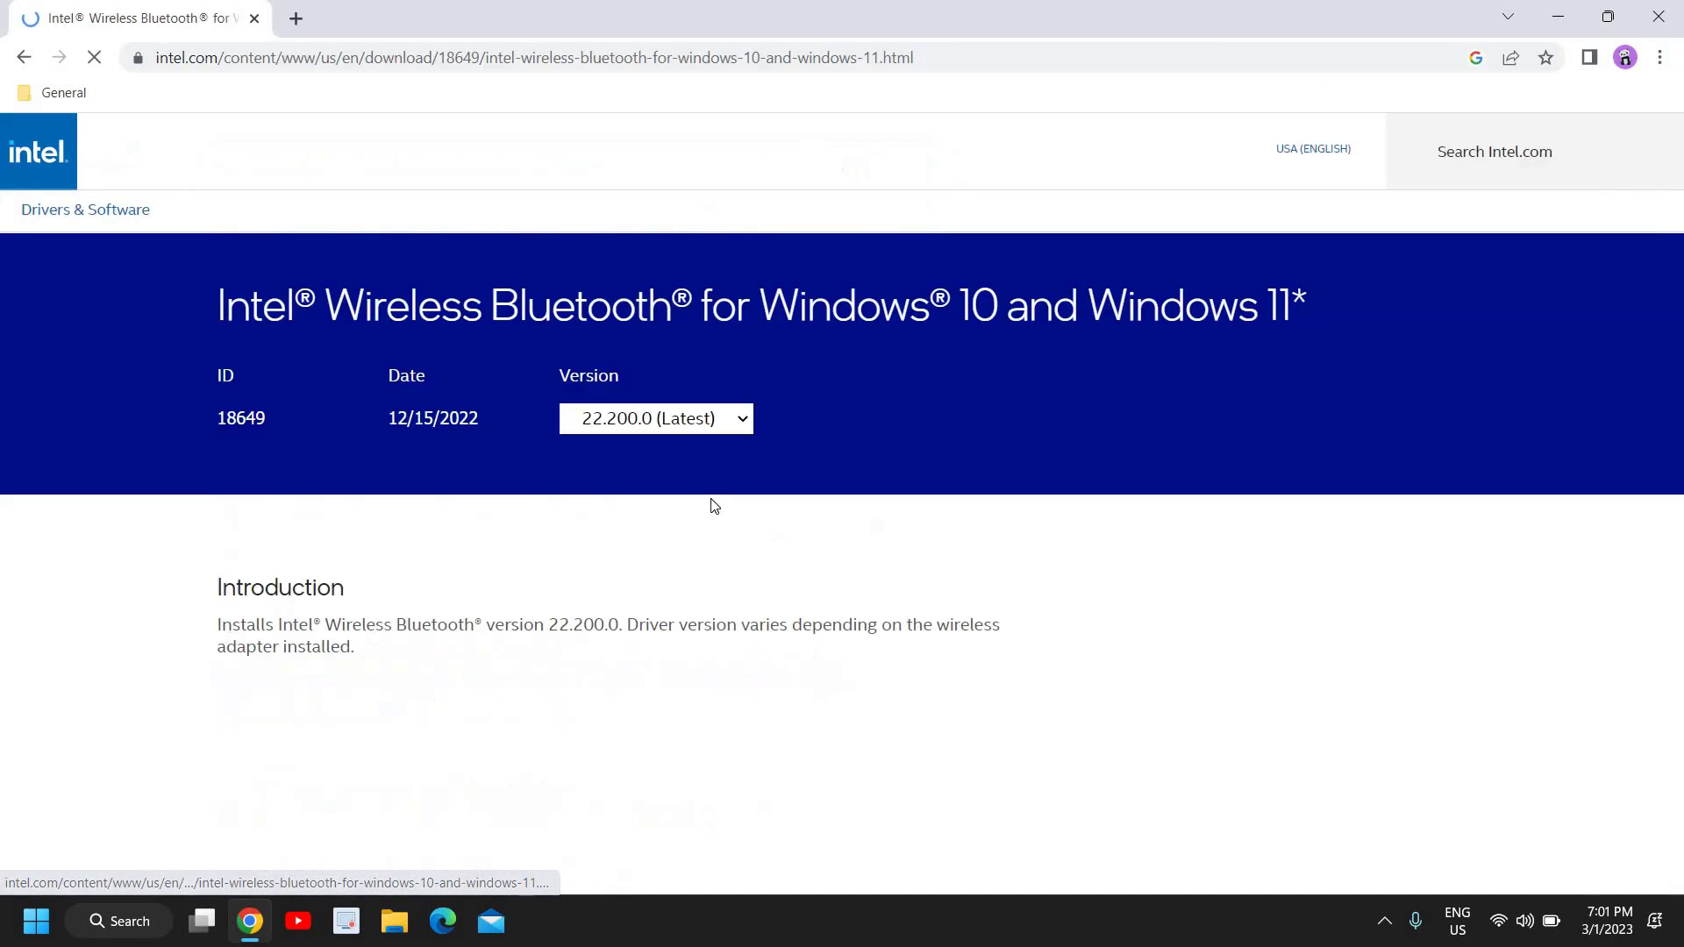
pyautogui.scroll(-2, 711, 505)
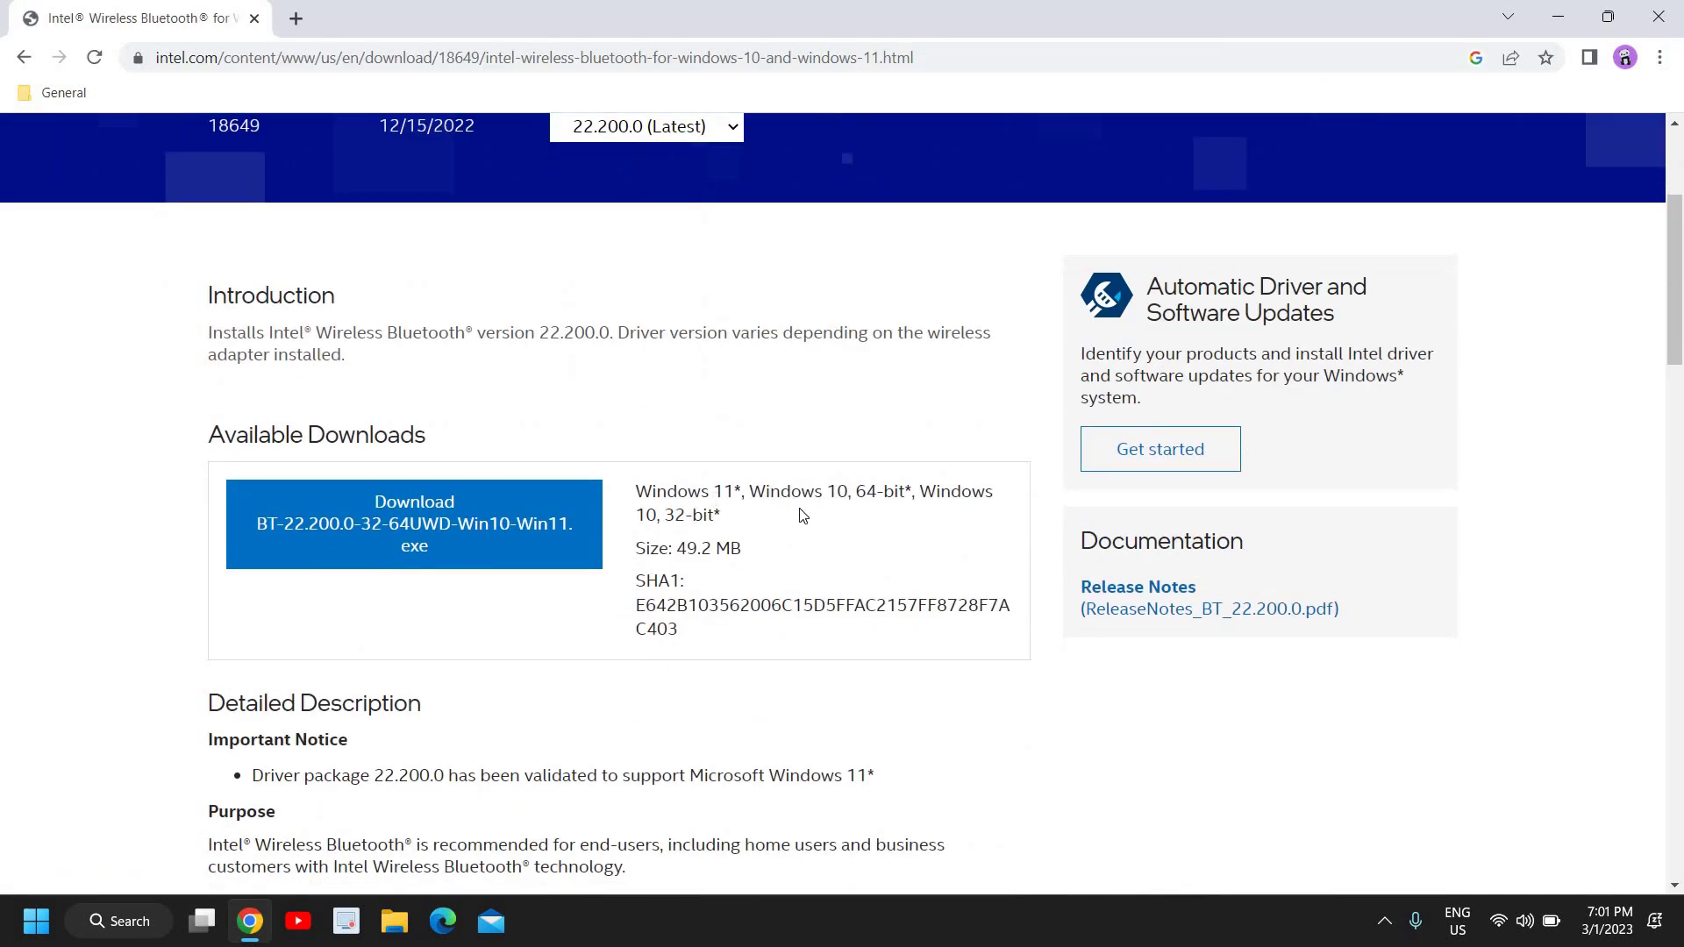
pyautogui.doubleClick(724, 493)
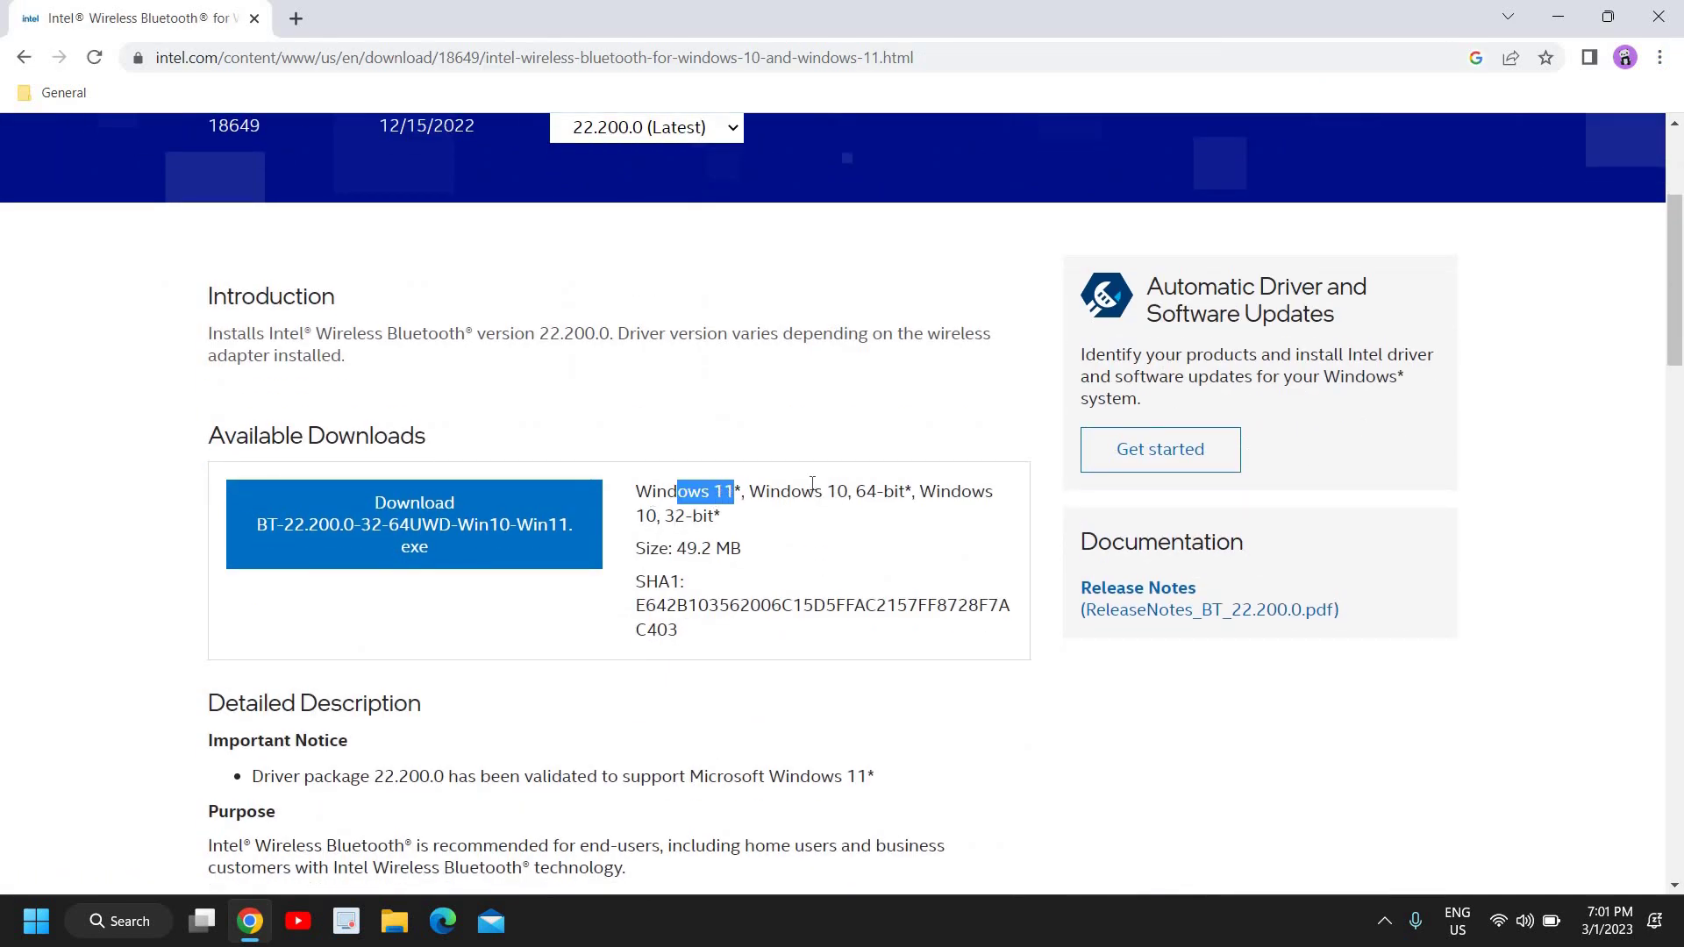
pyautogui.doubleClick(833, 493)
pyautogui.moveTo(876, 496); pyautogui.dragTo(961, 495)
# - Find version 22.200.0 under Available Downloads and highlight its 49.2 MB size
pyautogui.scroll(-2, 751, 553)
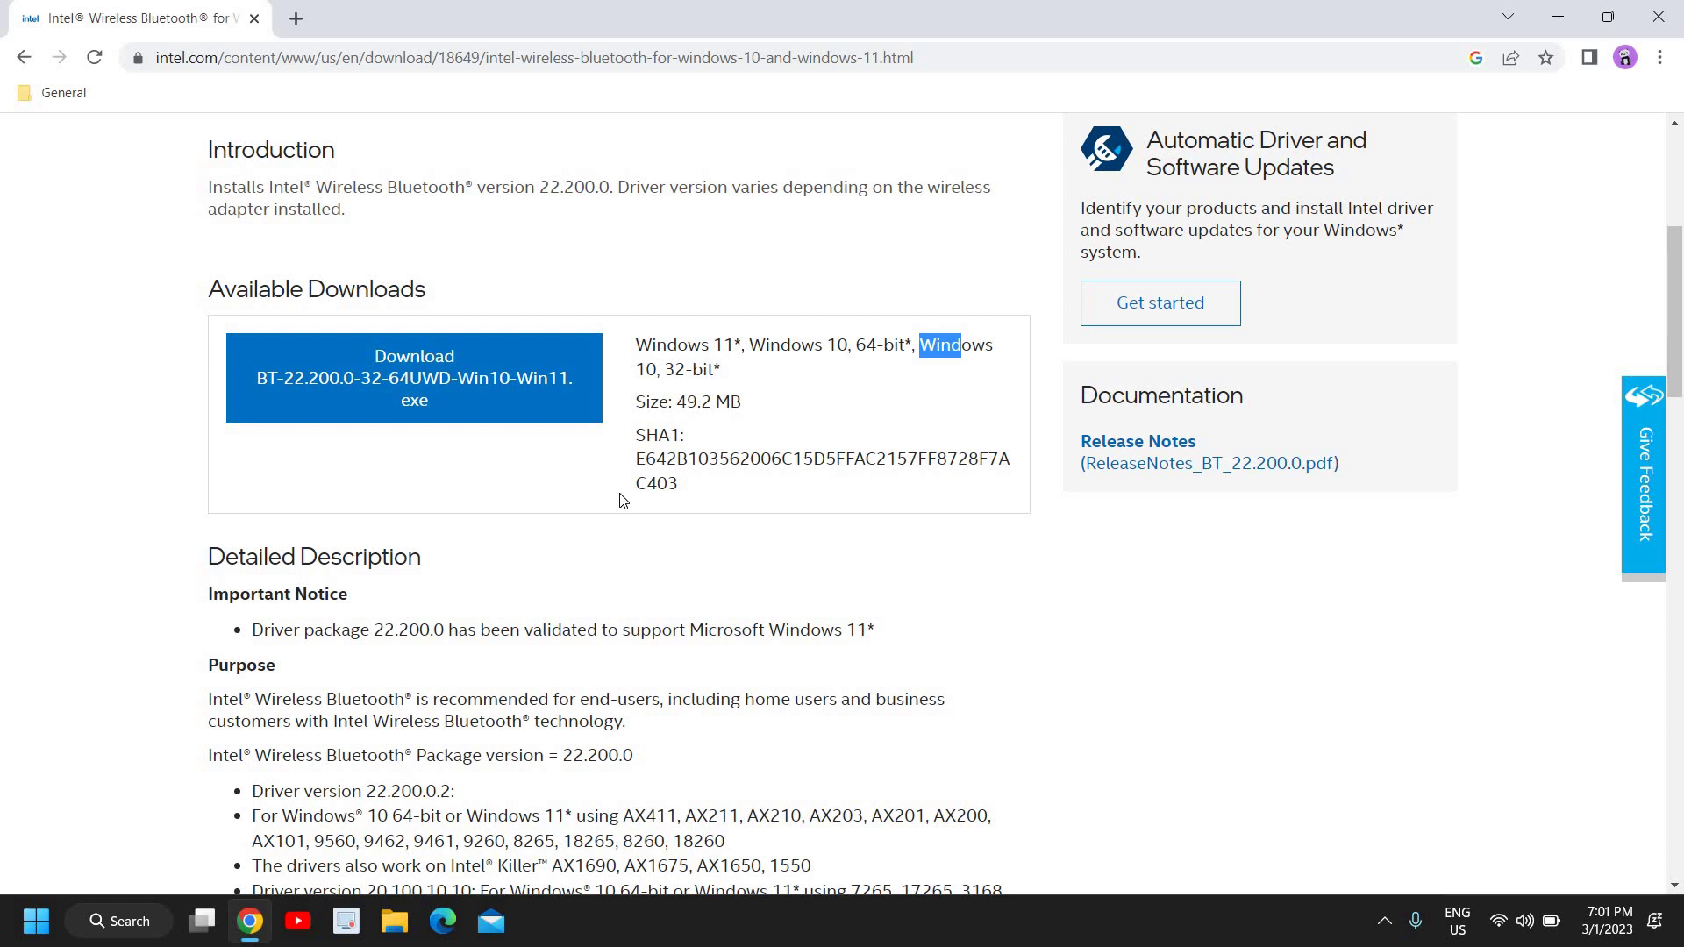
pyautogui.scroll(5, 620, 500)
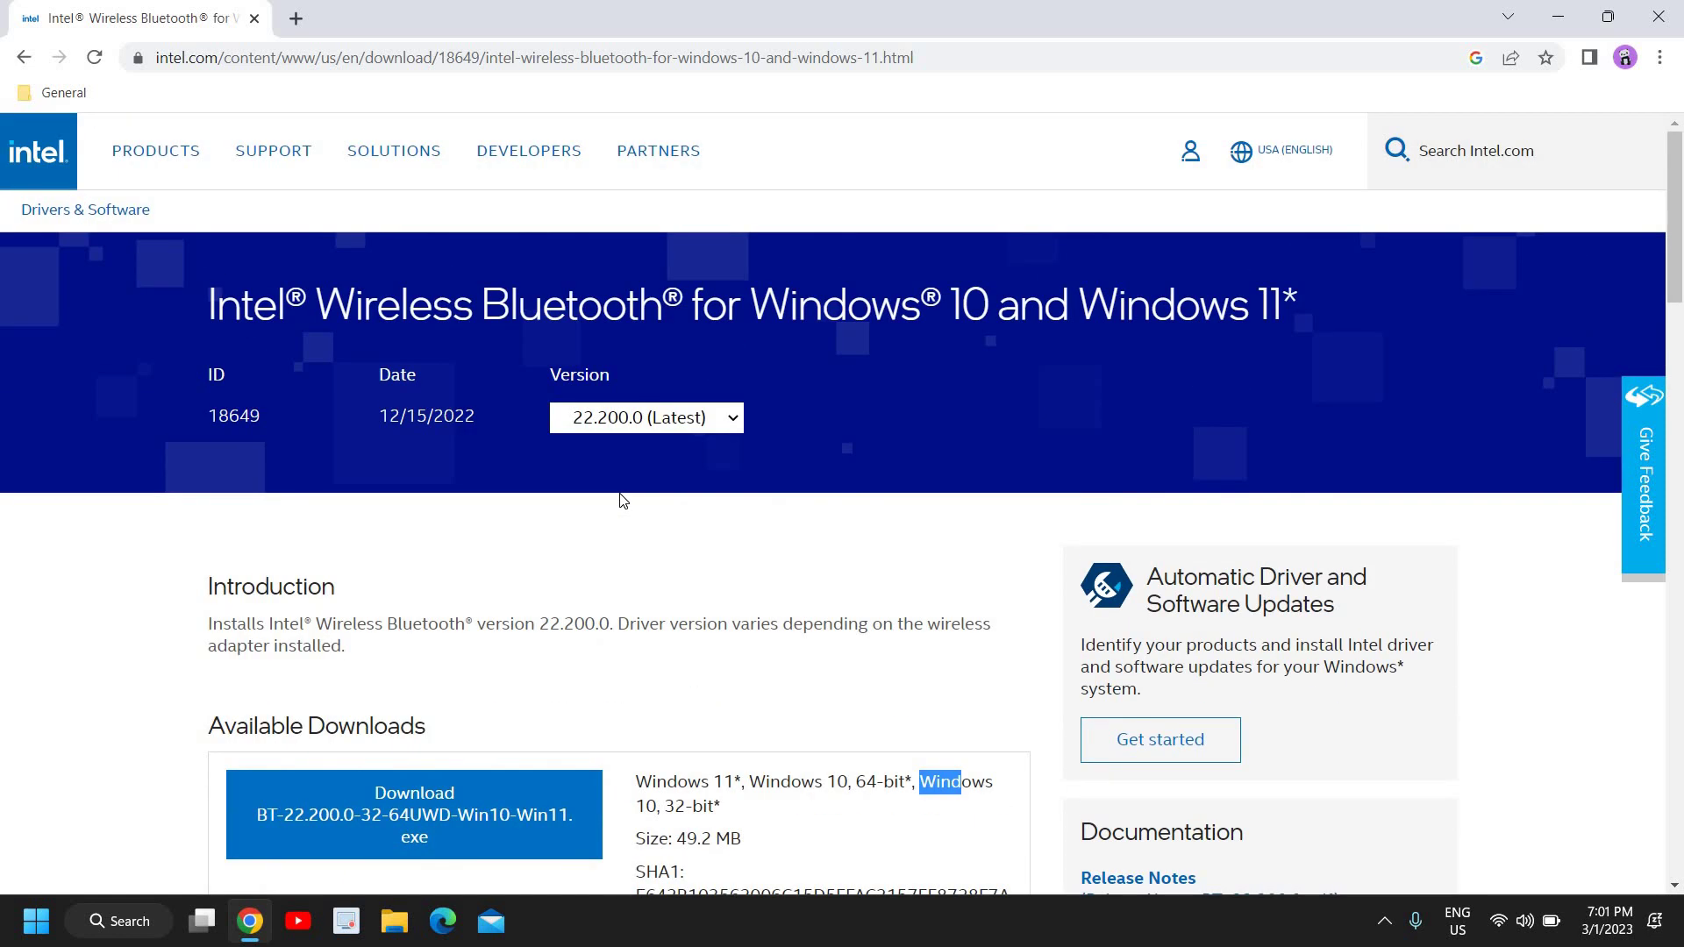
pyautogui.scroll(-3, 621, 500)
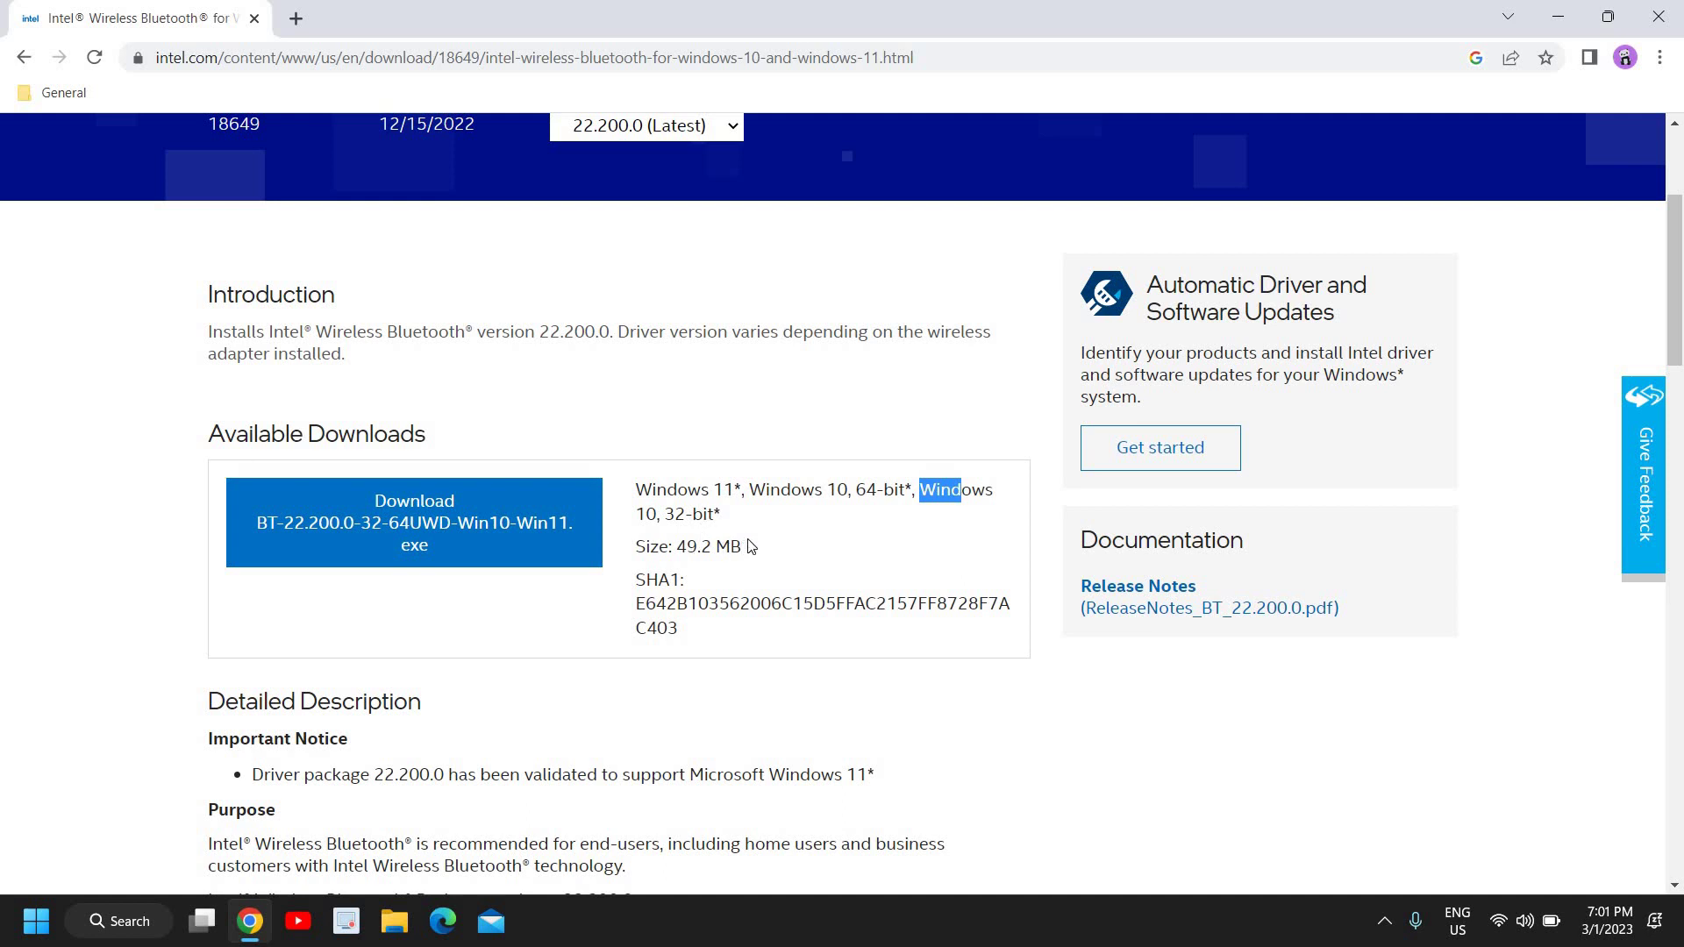
pyautogui.moveTo(744, 549); pyautogui.dragTo(674, 553)
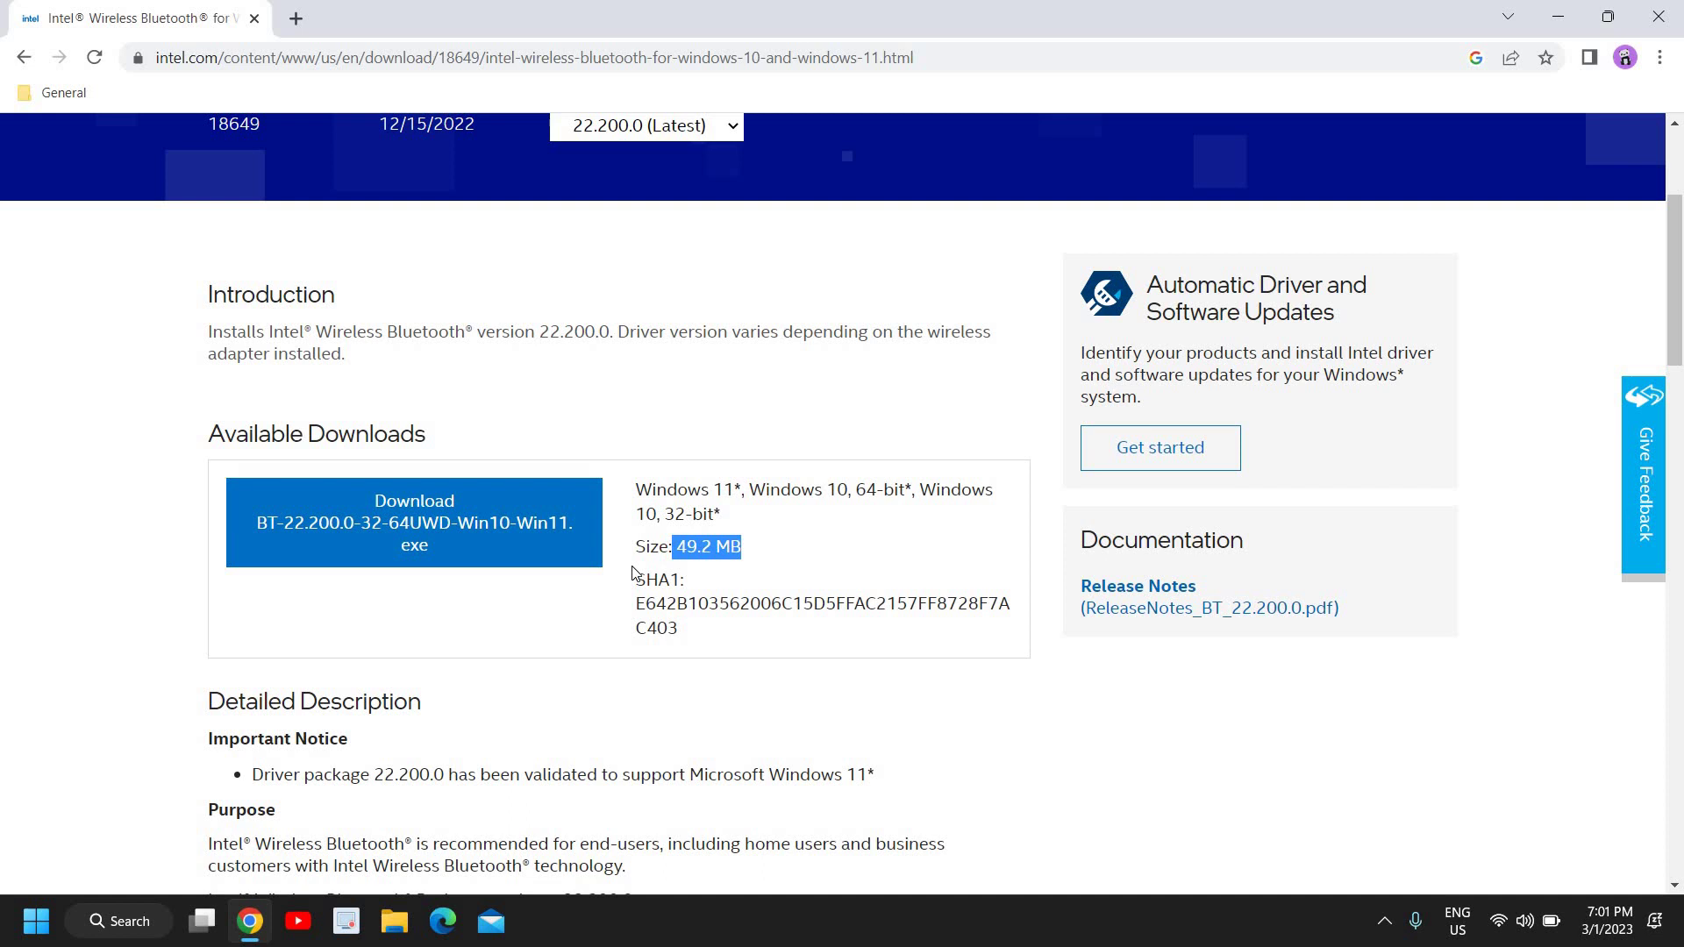
# - Accept Intel's license, download the BT-22.200.0-32-64 installer, and set it to open when finished
pyautogui.click(427, 536)
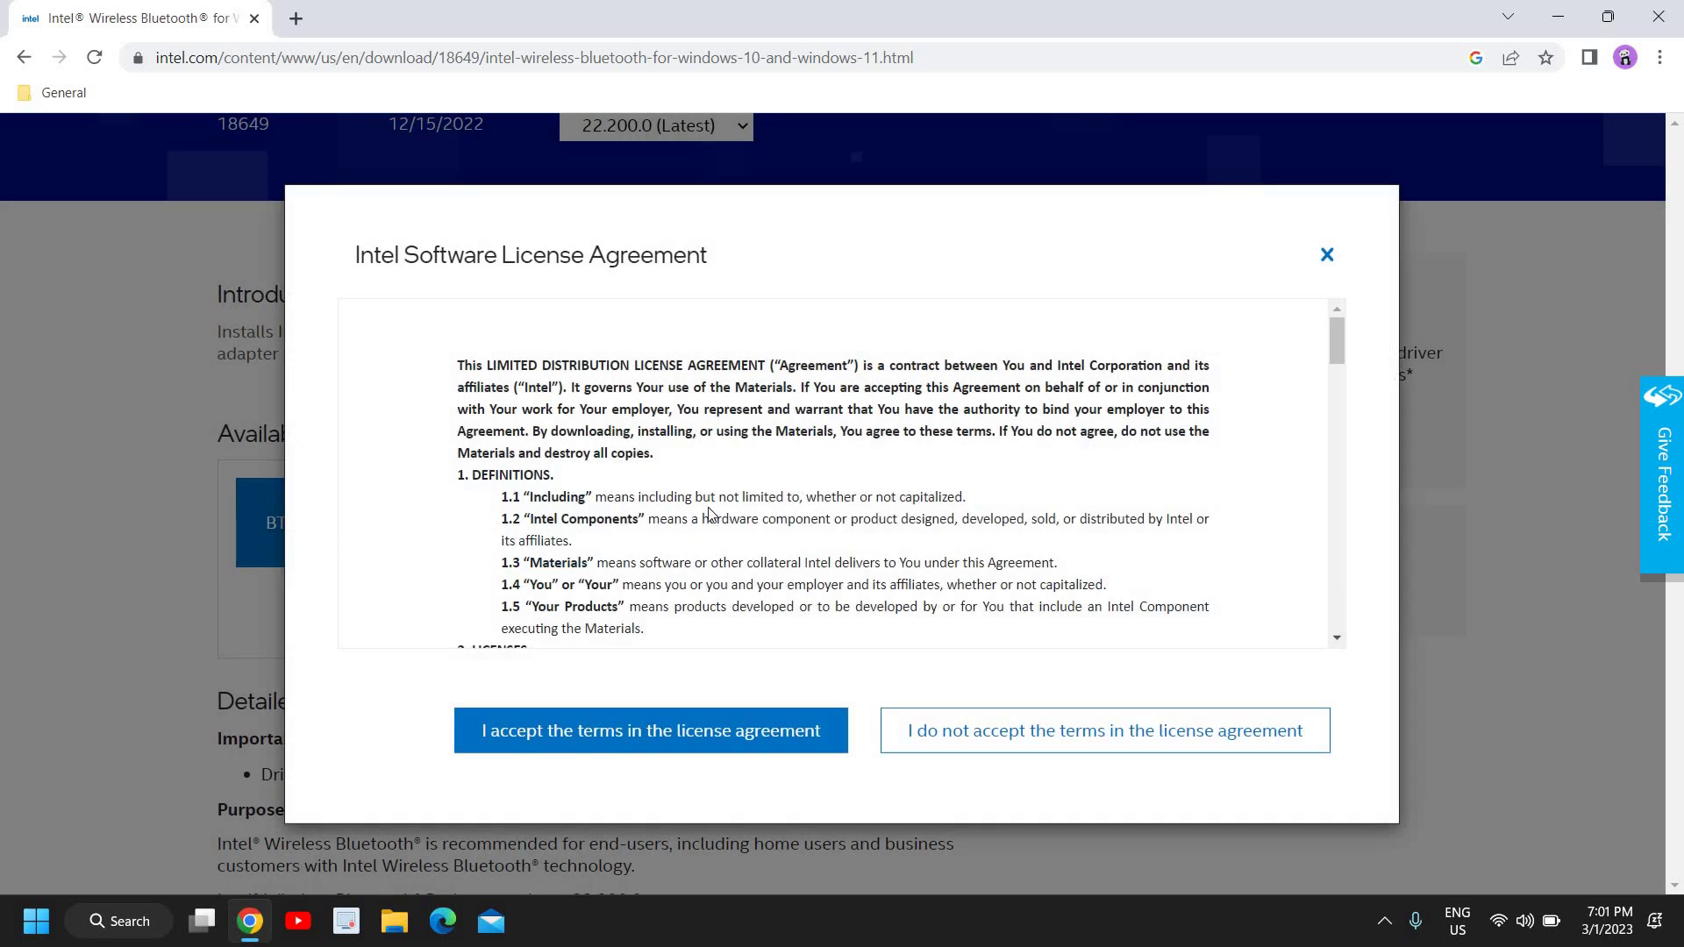
pyautogui.scroll(-10, 709, 515)
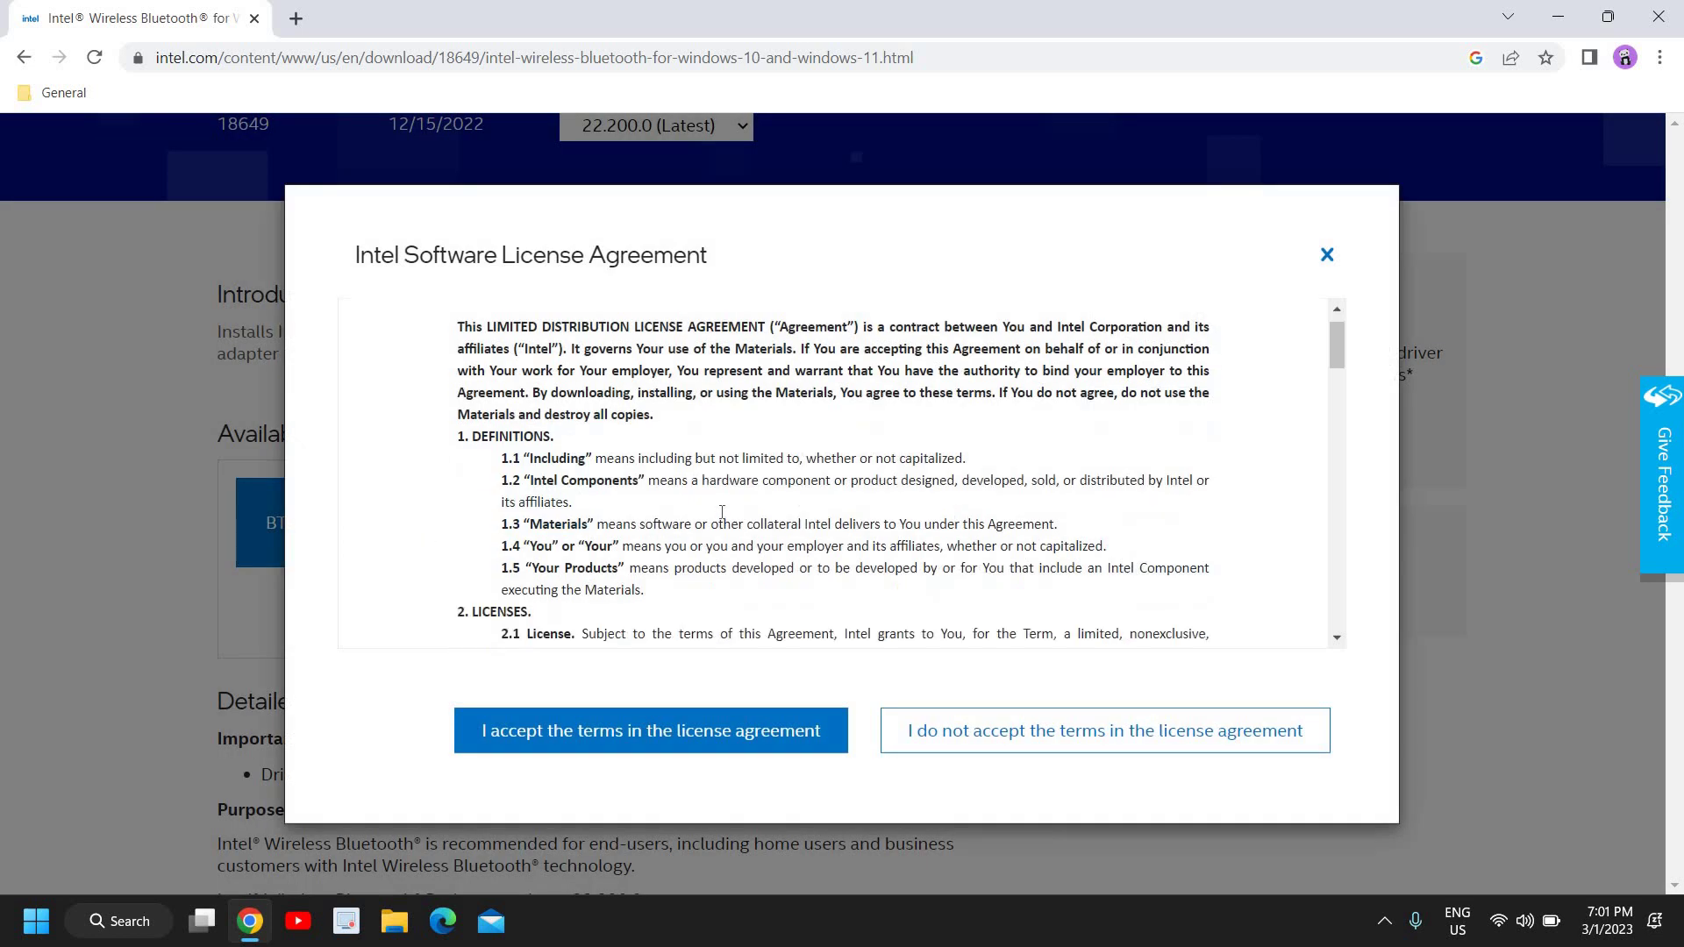
pyautogui.click(588, 747)
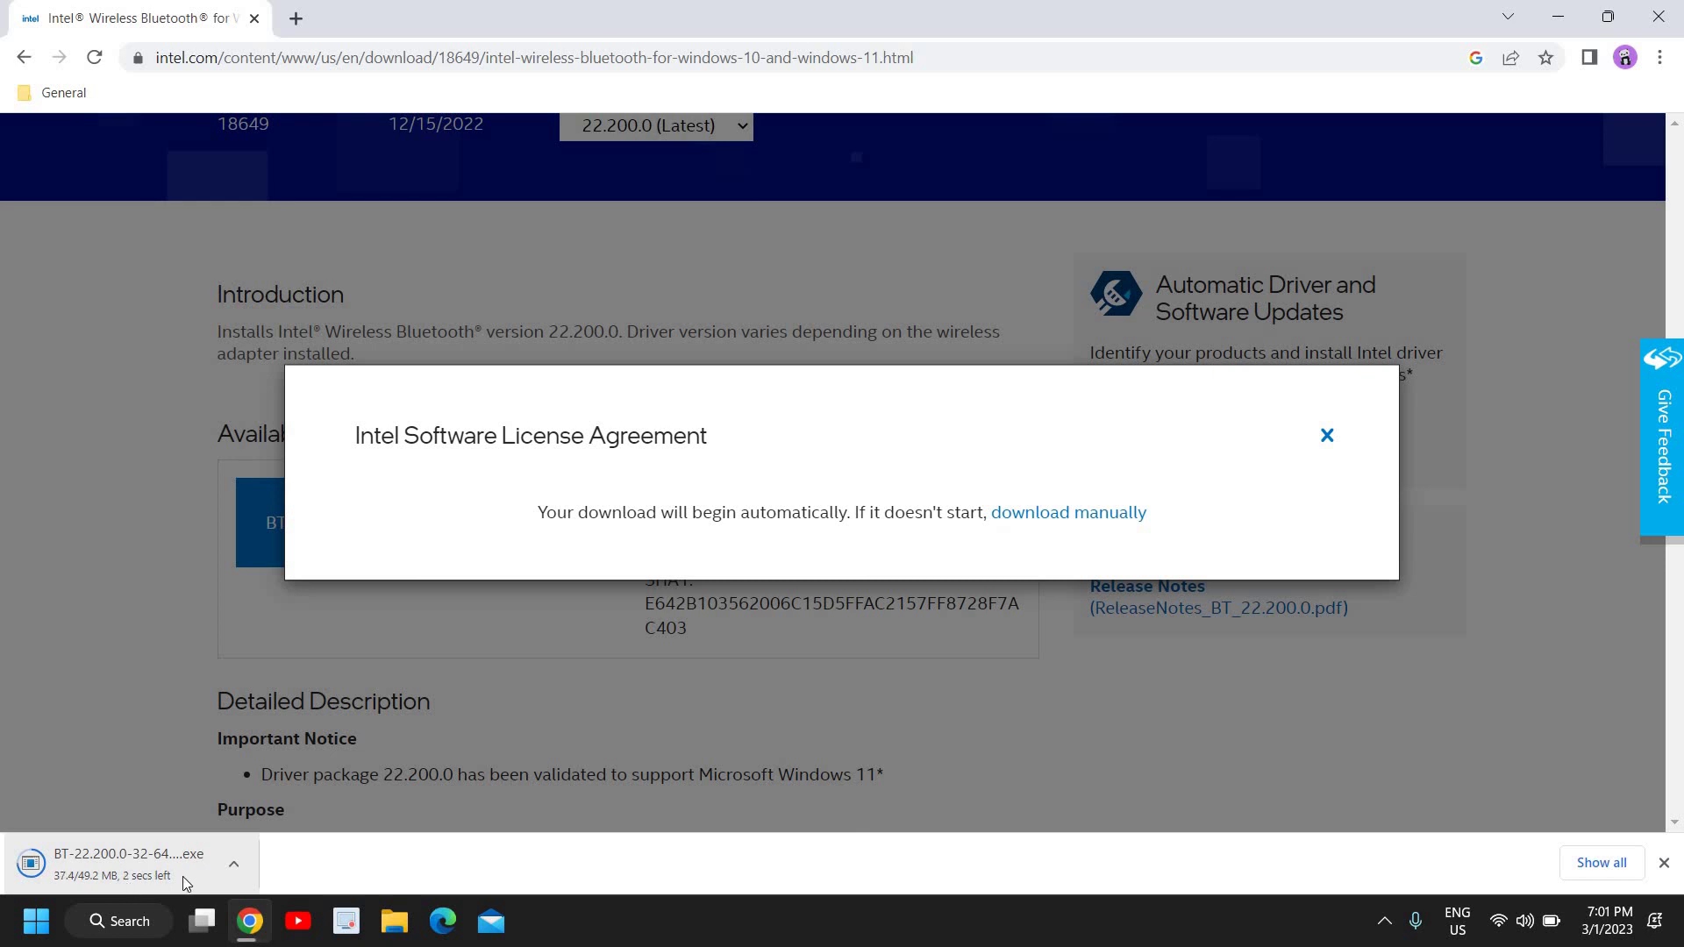
pyautogui.click(182, 877)
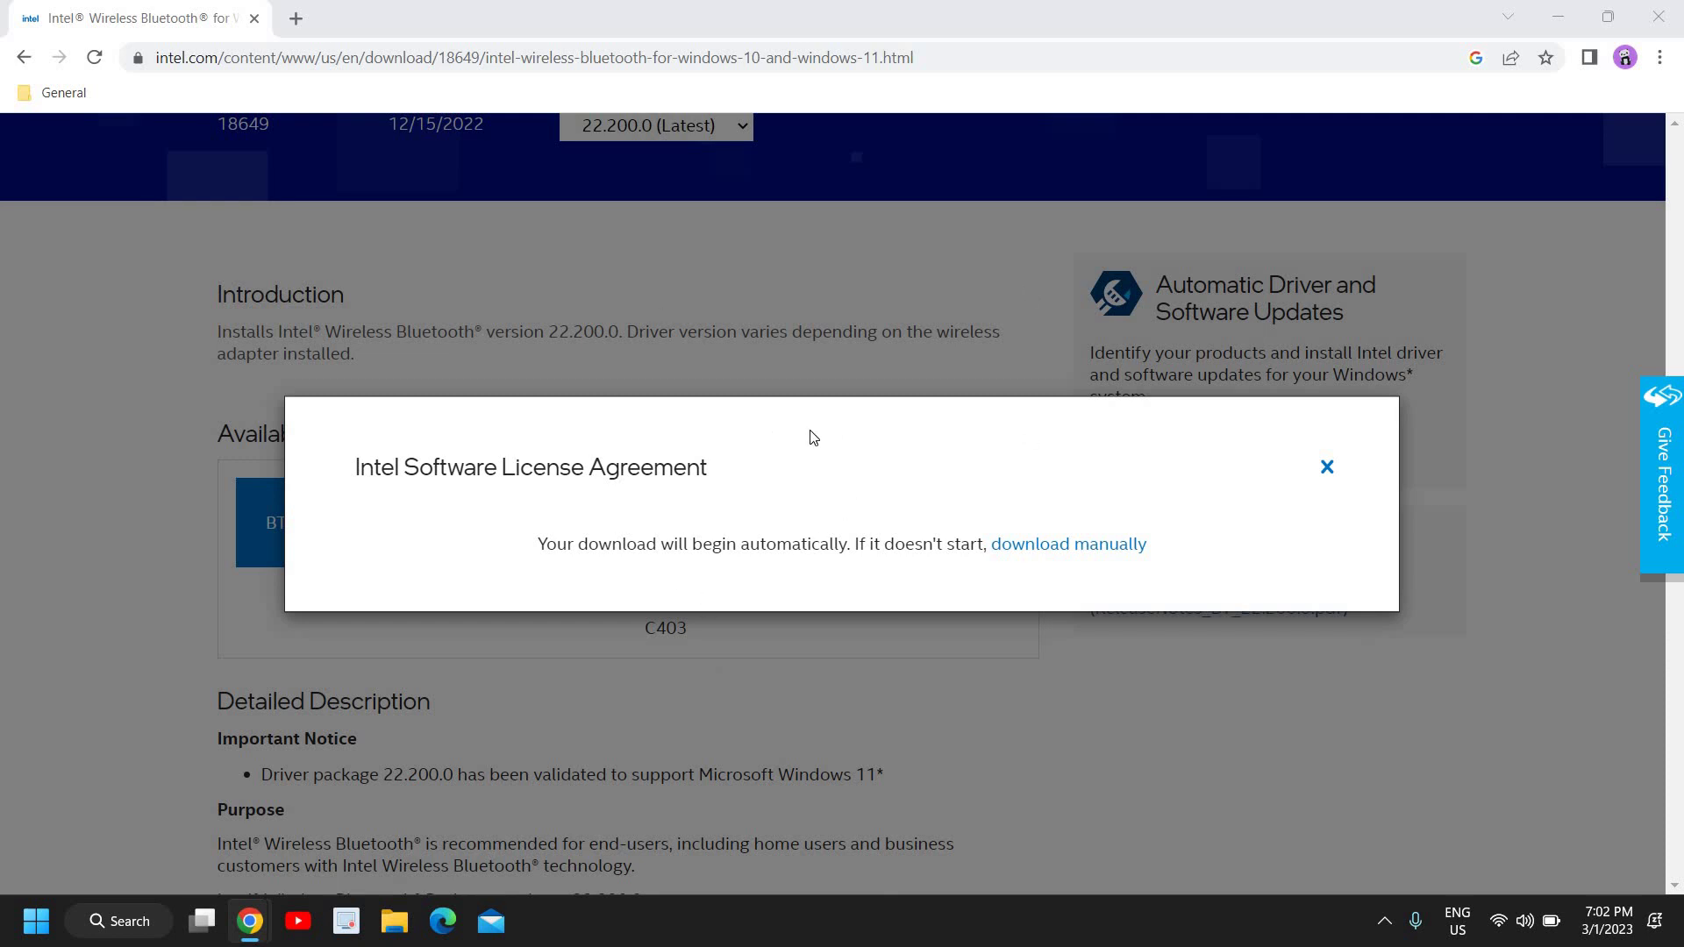
# - Minimize Chrome, approve the 22.180.0.2 to 22.200.0.2 upgrade, and pass the wizard's welcome page
pyautogui.click(1557, 20)
pyautogui.click(1557, 19)
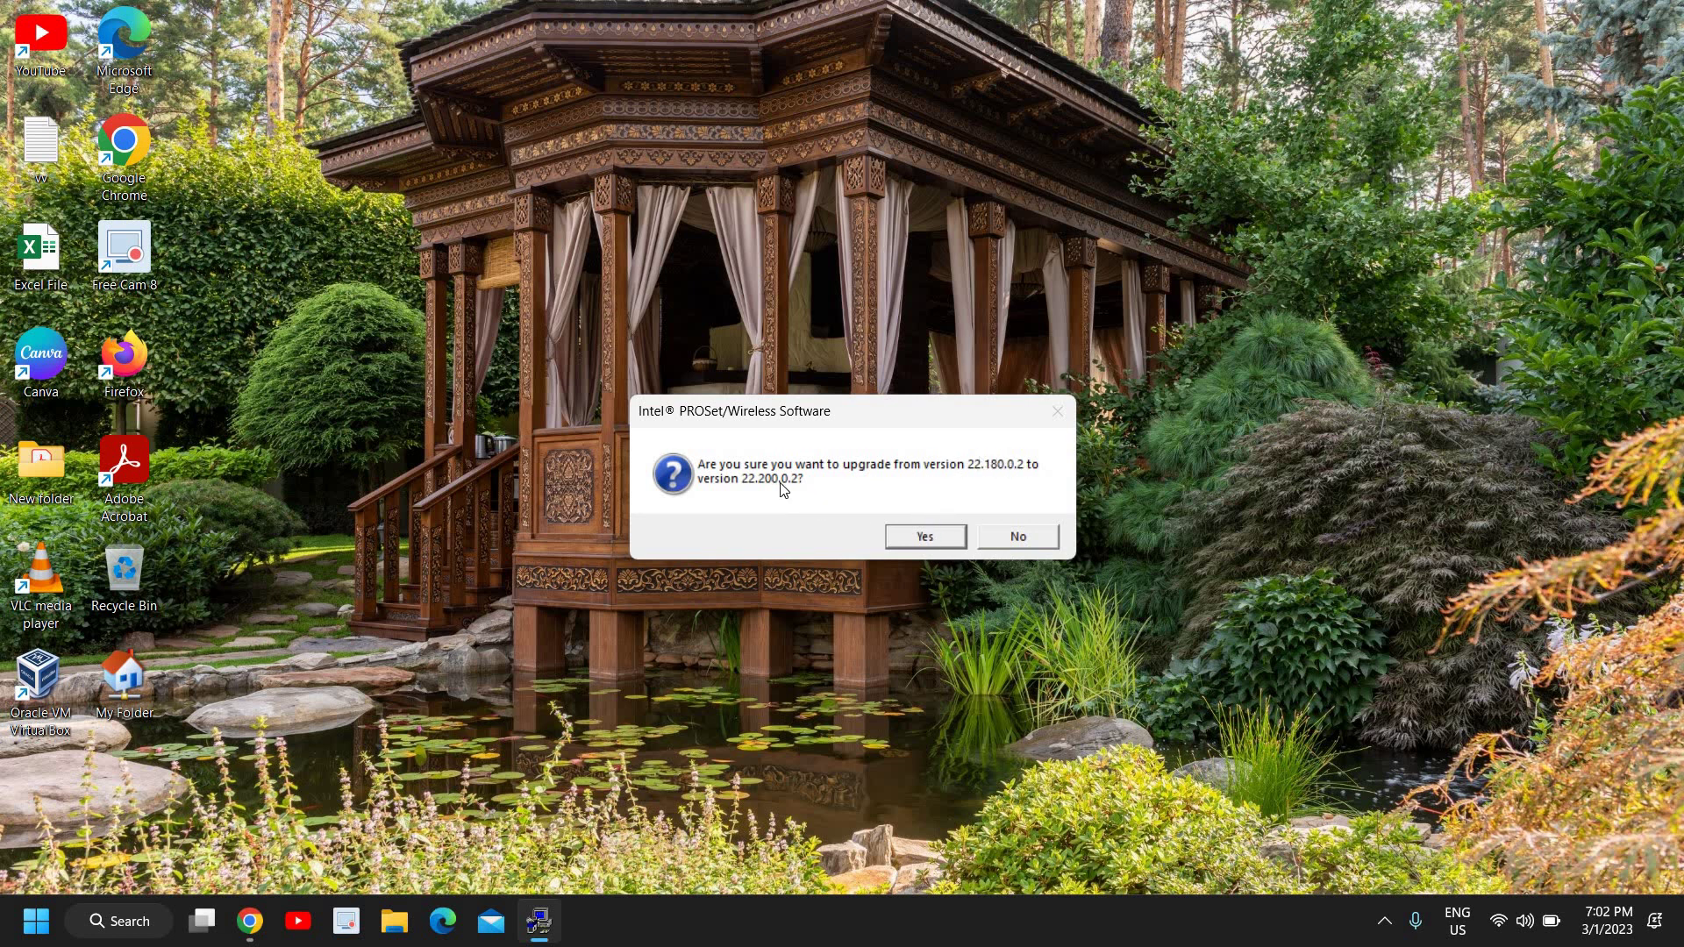
pyautogui.click(921, 537)
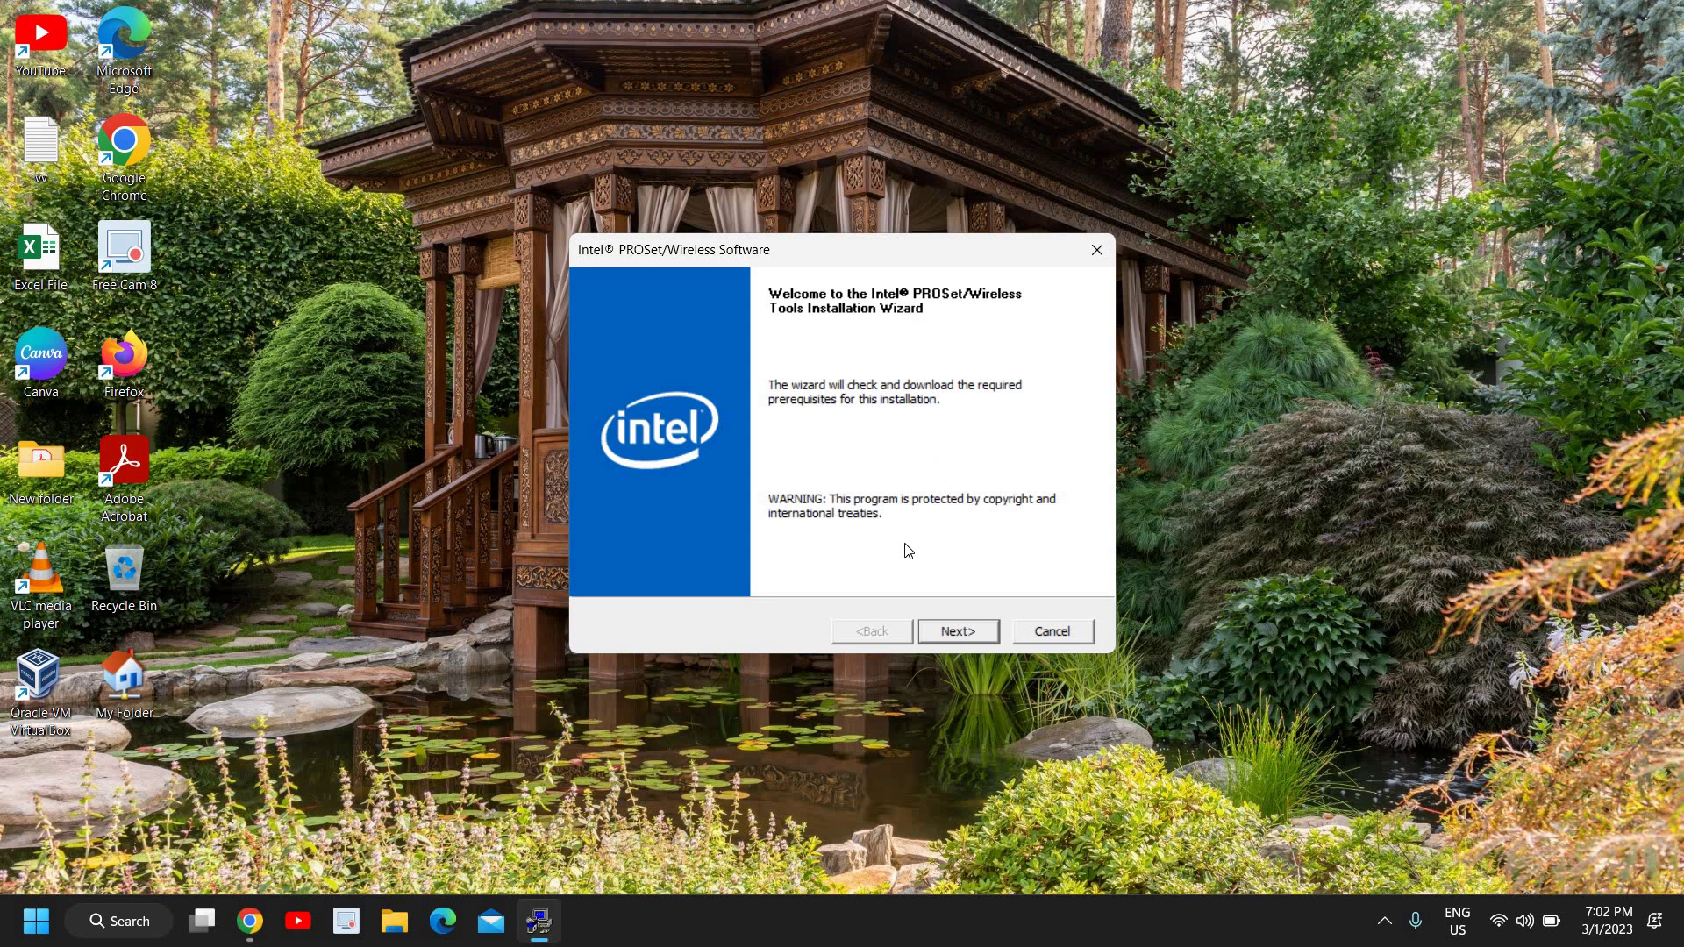
pyautogui.click(953, 640)
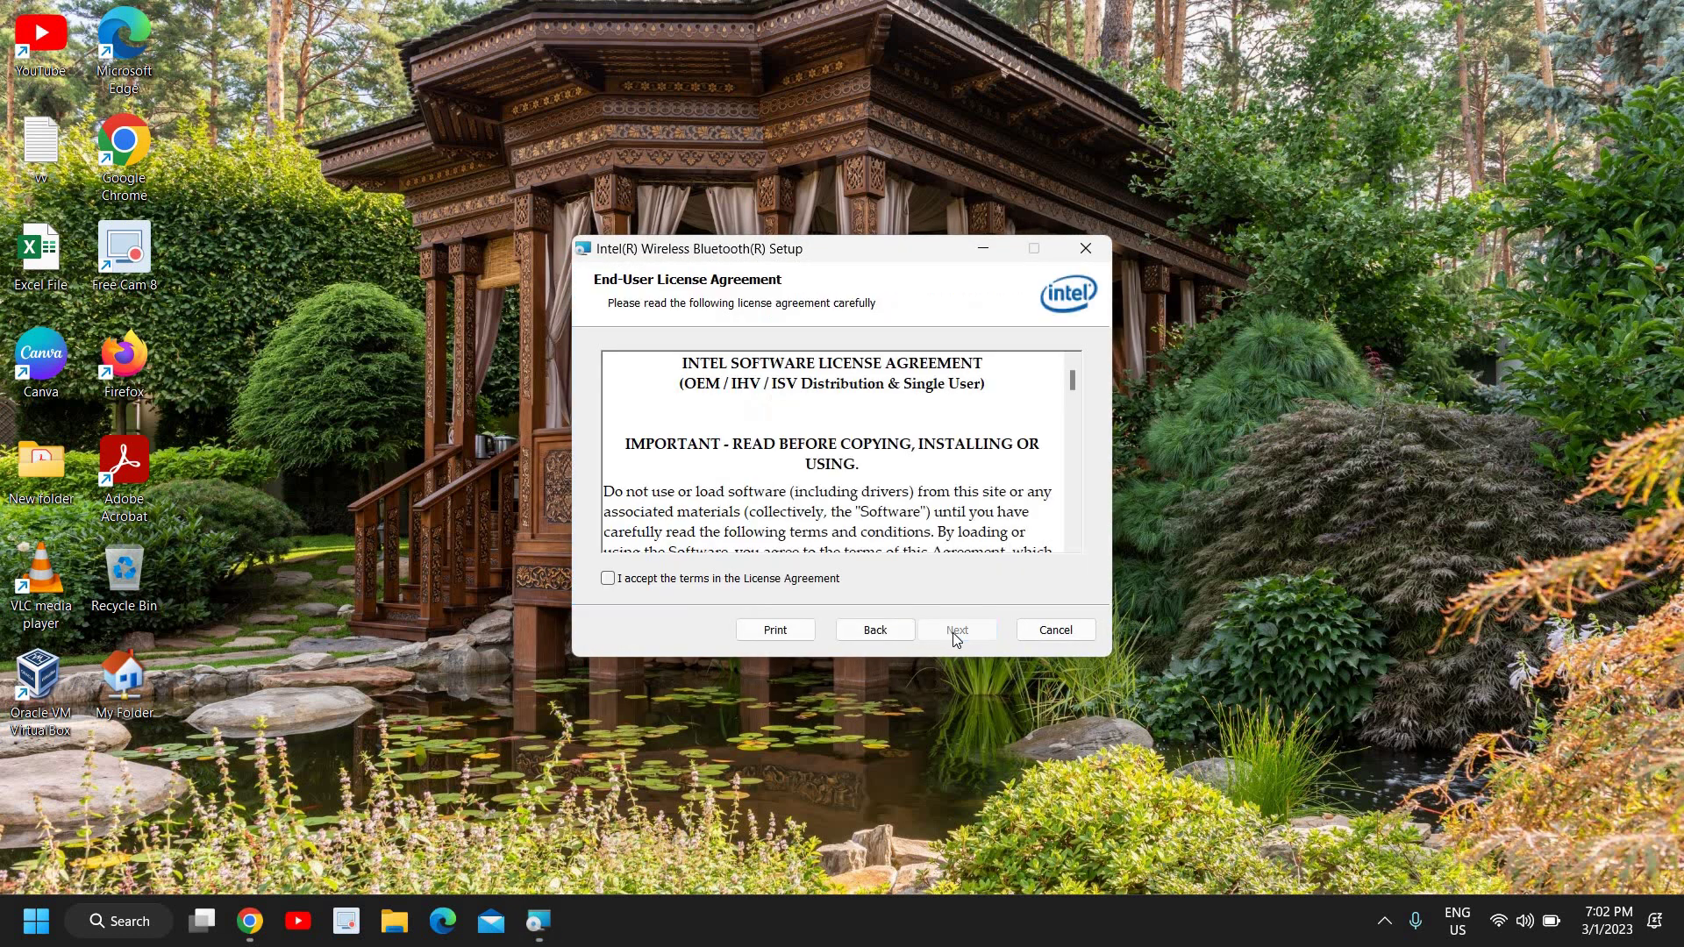
# - Accept the Bluetooth license, choose Typical setup, and install the 22.200.0.2 driver
pyautogui.click(645, 579)
pyautogui.click(955, 637)
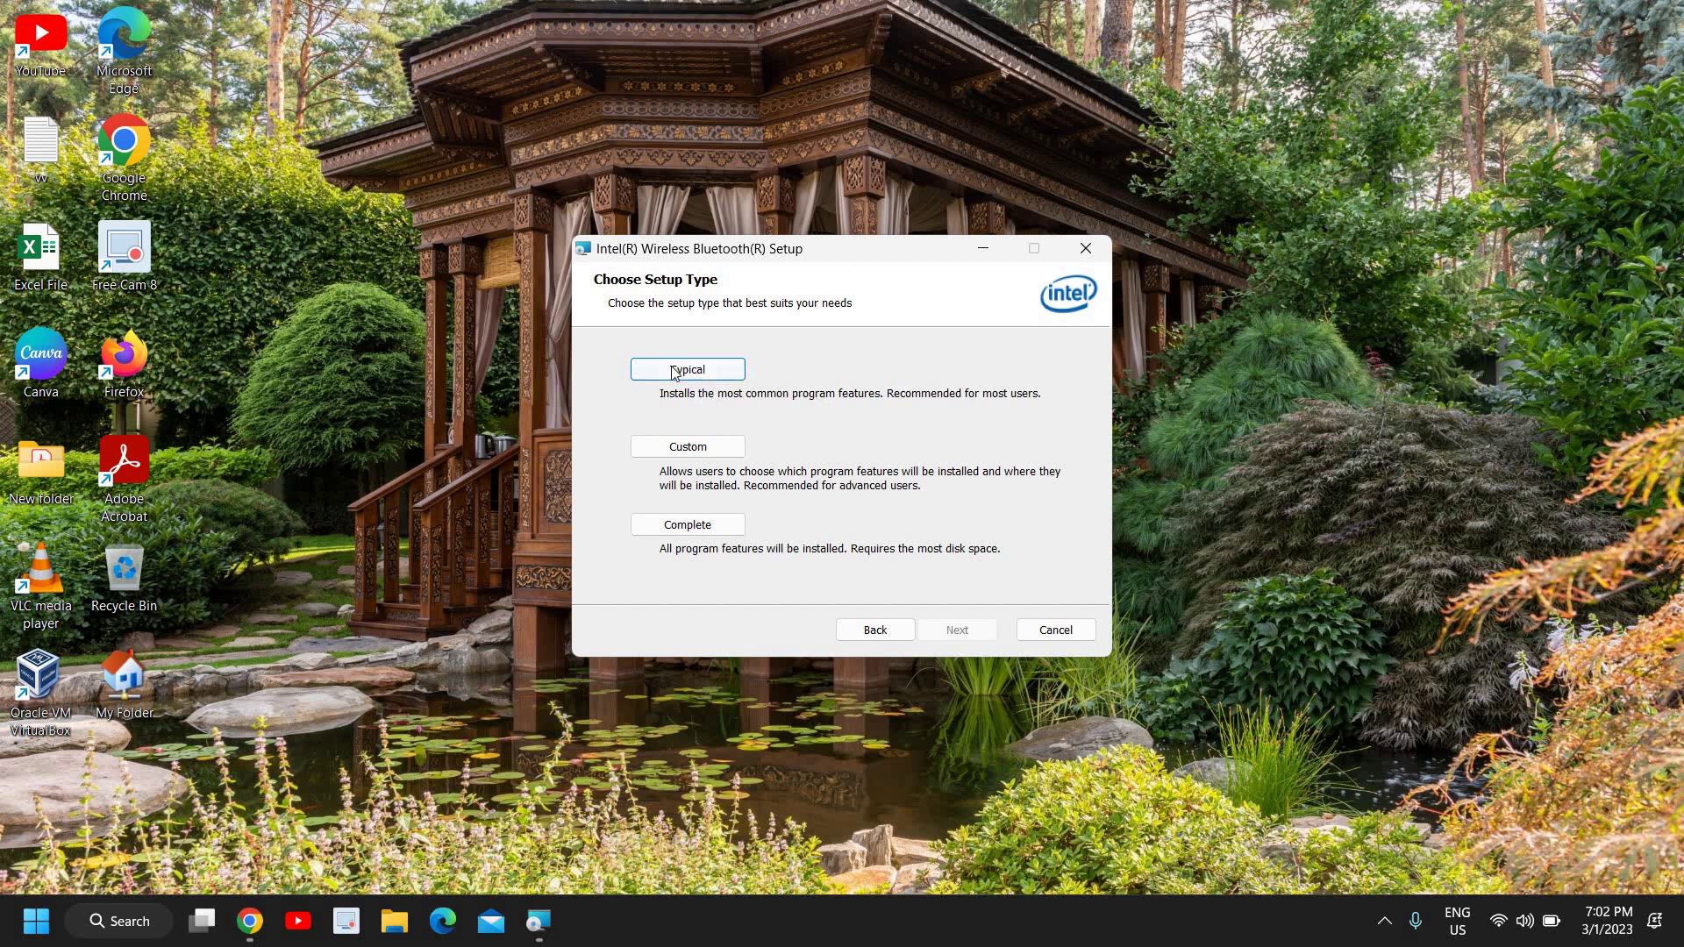
pyautogui.click(726, 373)
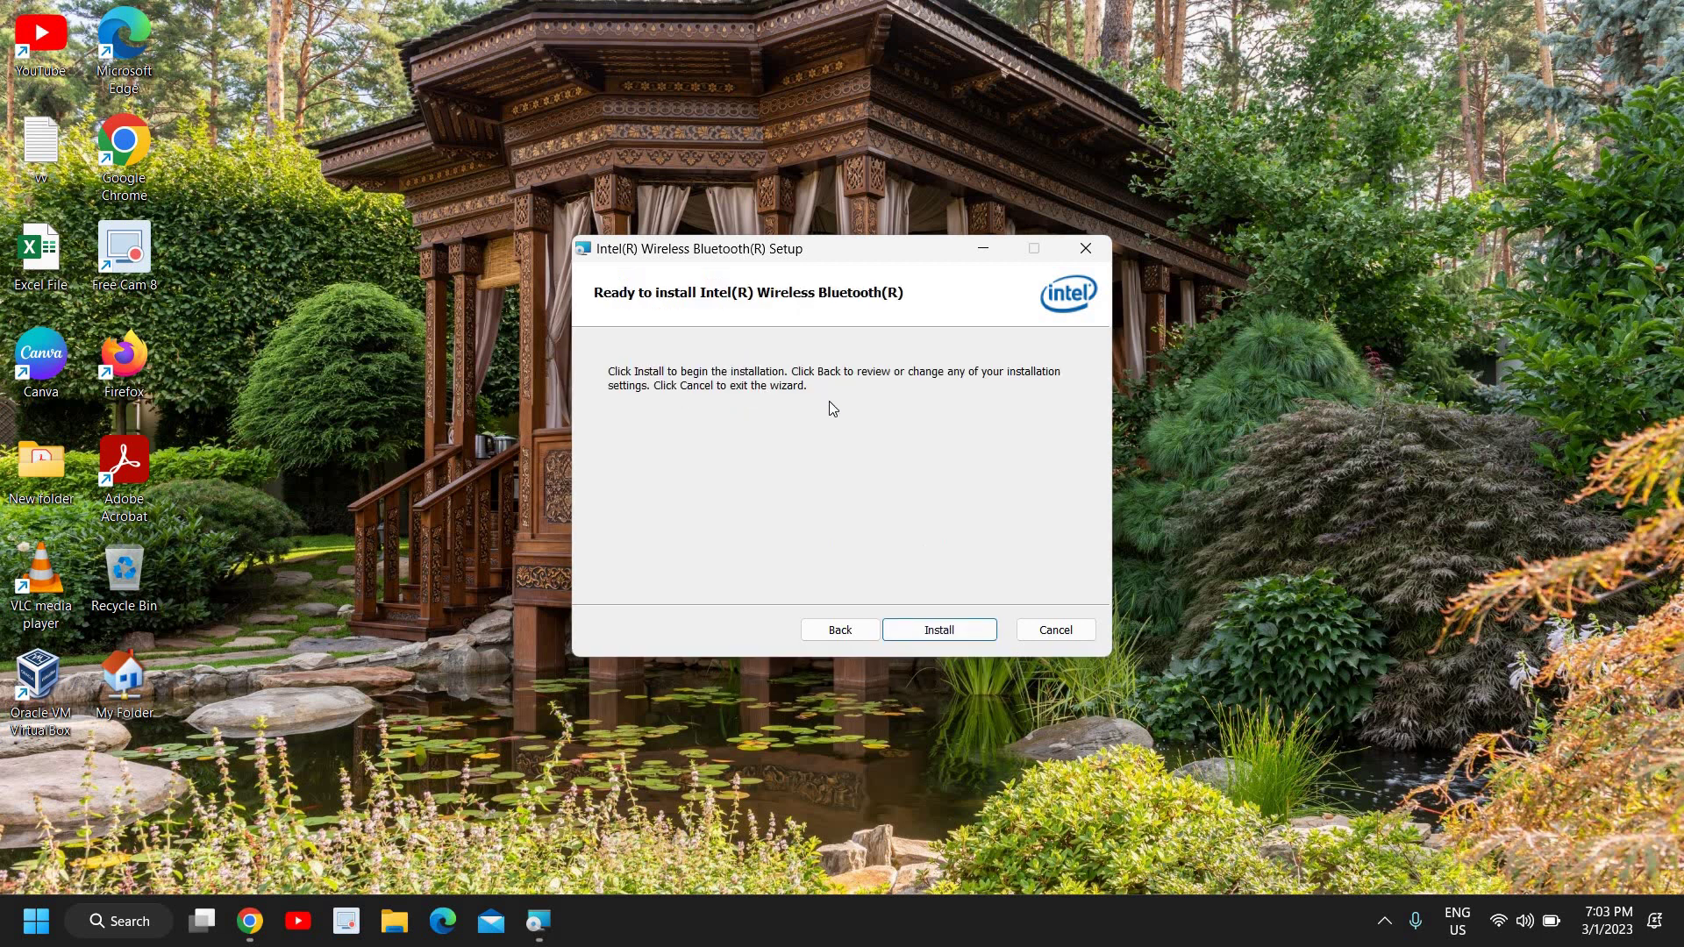
pyautogui.click(934, 633)
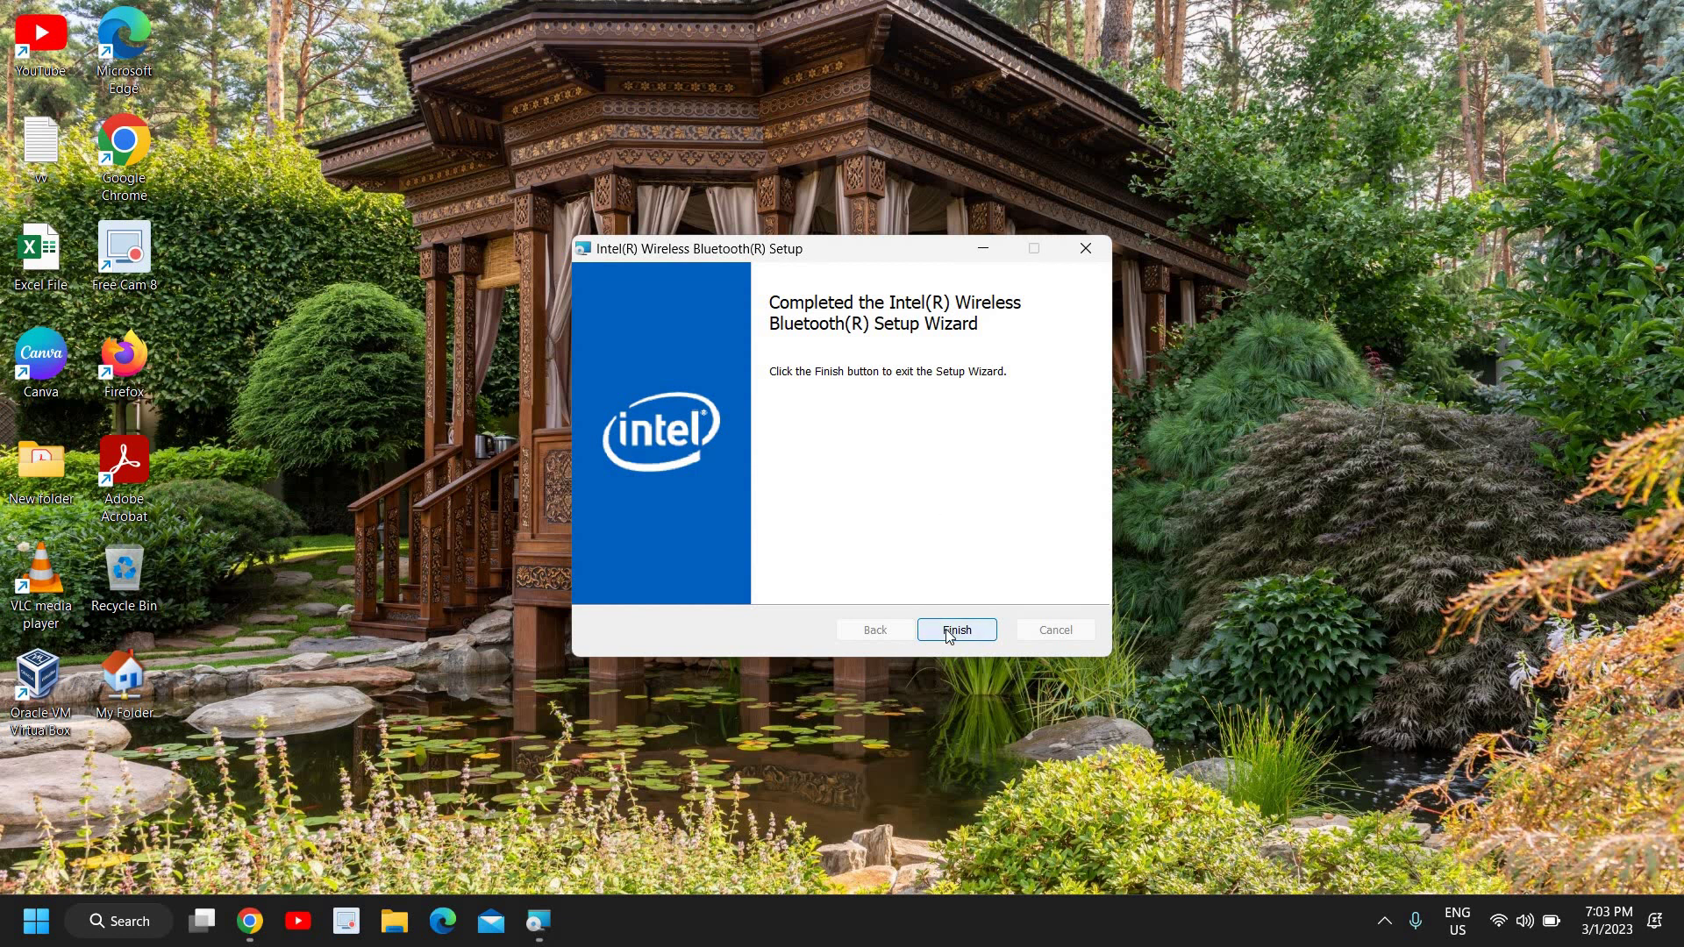
# - Finish the Bluetooth setup wizard and open Windows Settings from the Start quick-links menu
pyautogui.click(956, 632)
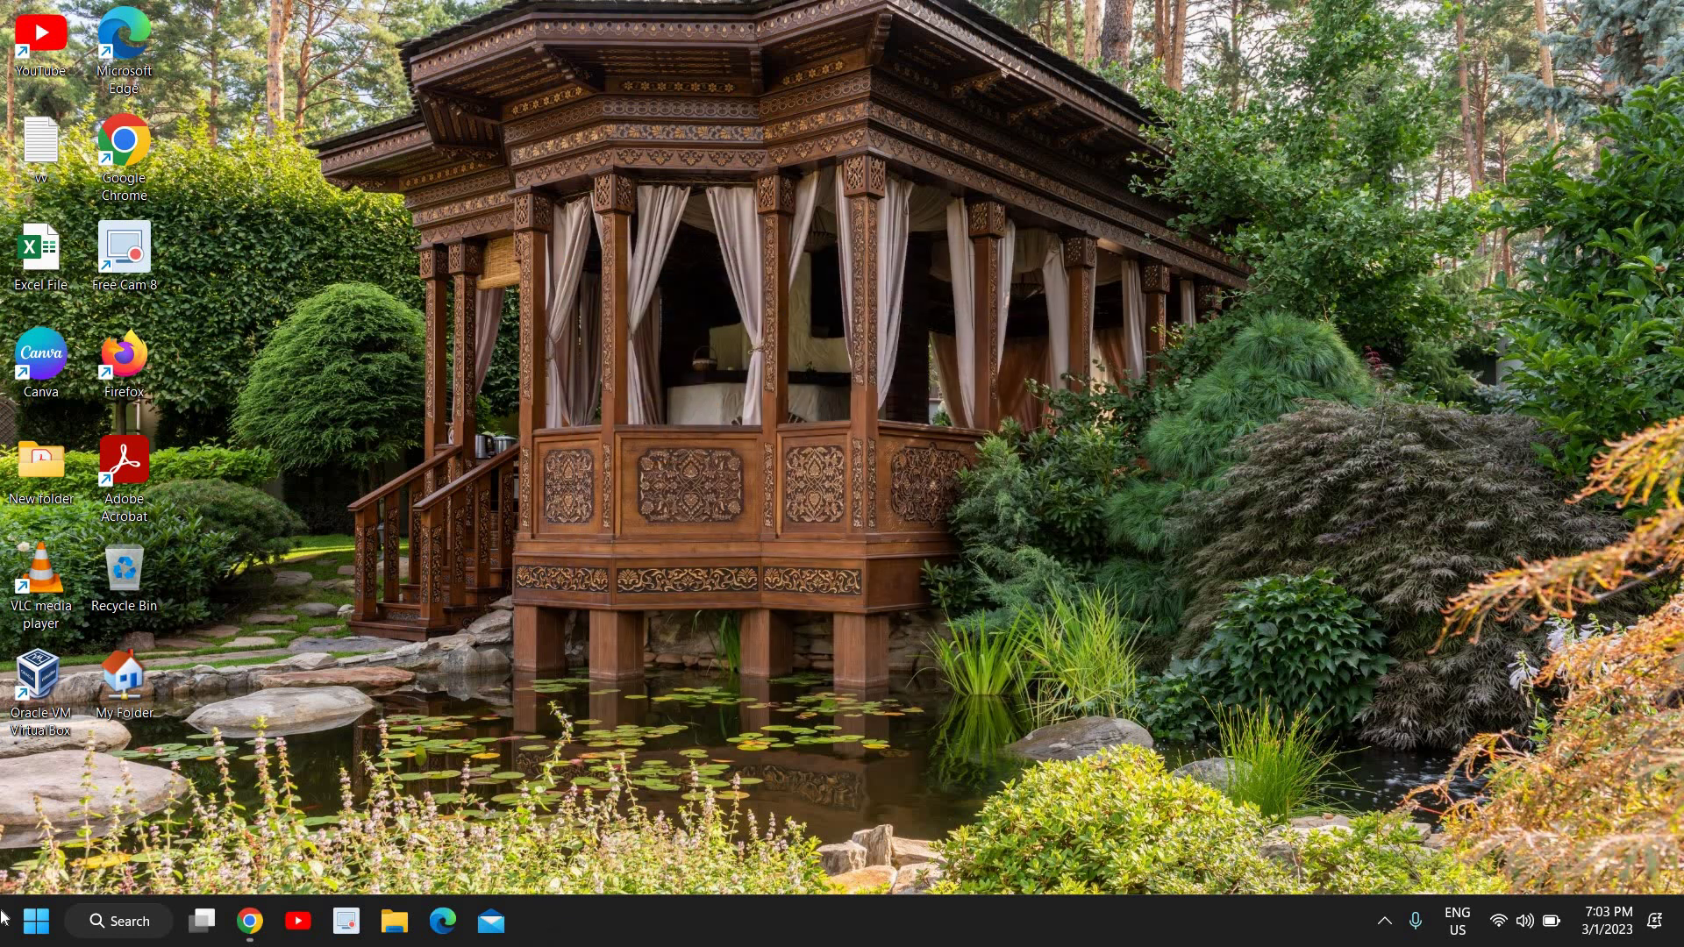
pyautogui.click(77, 929)
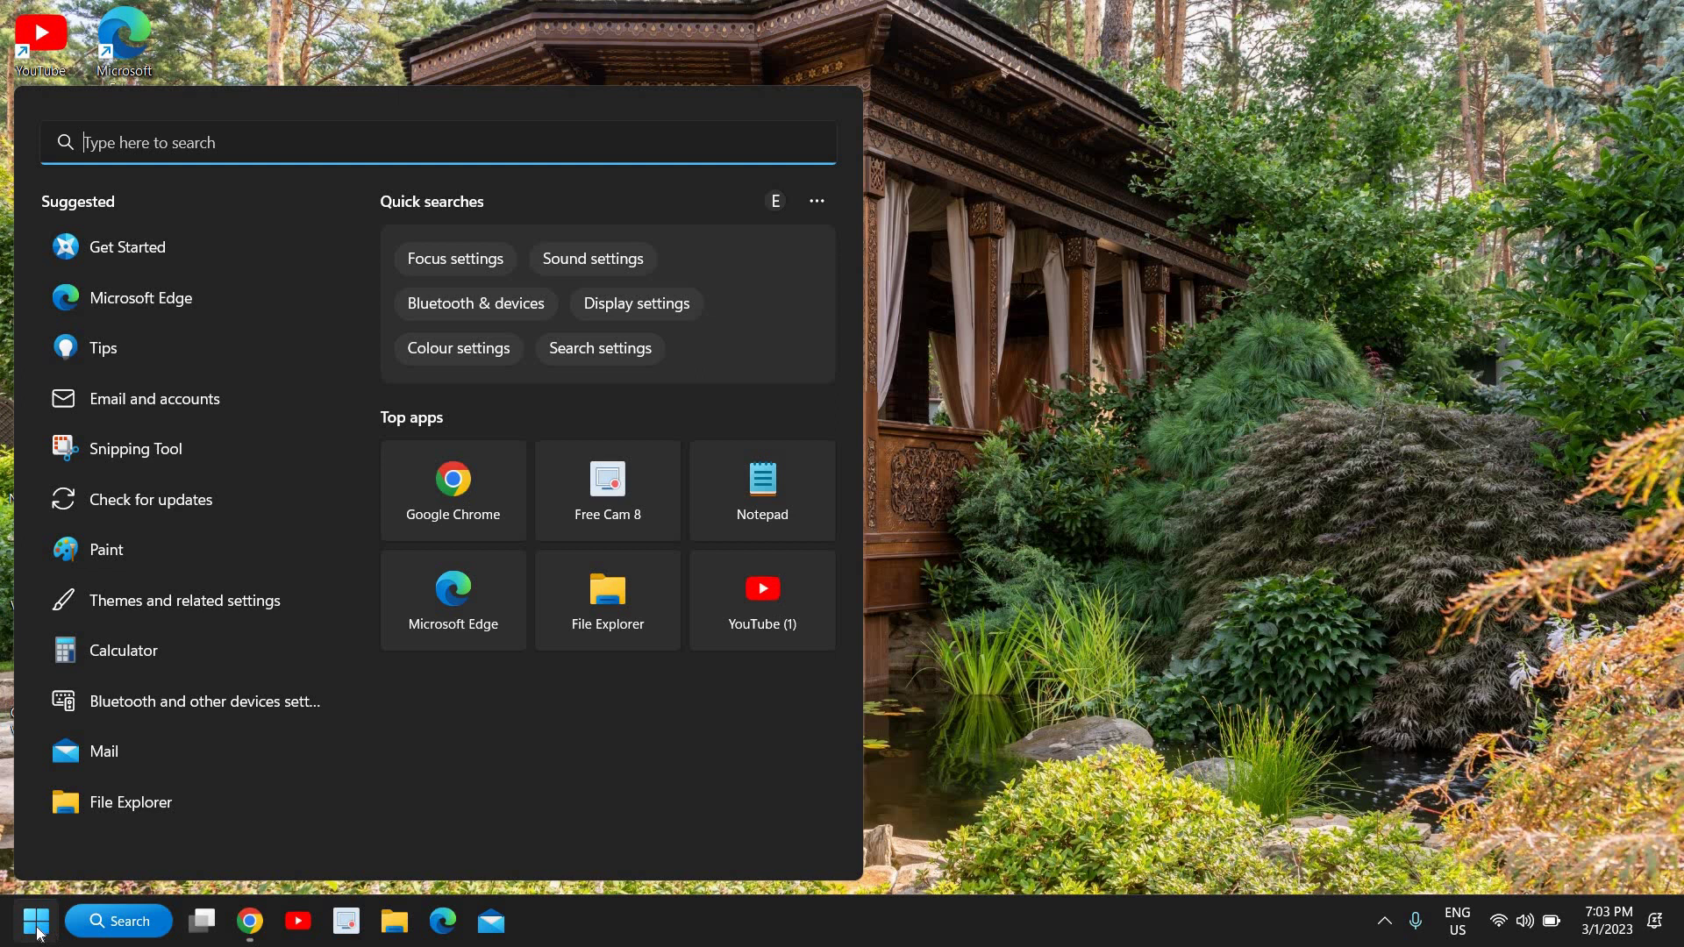
pyautogui.rightClick(36, 922)
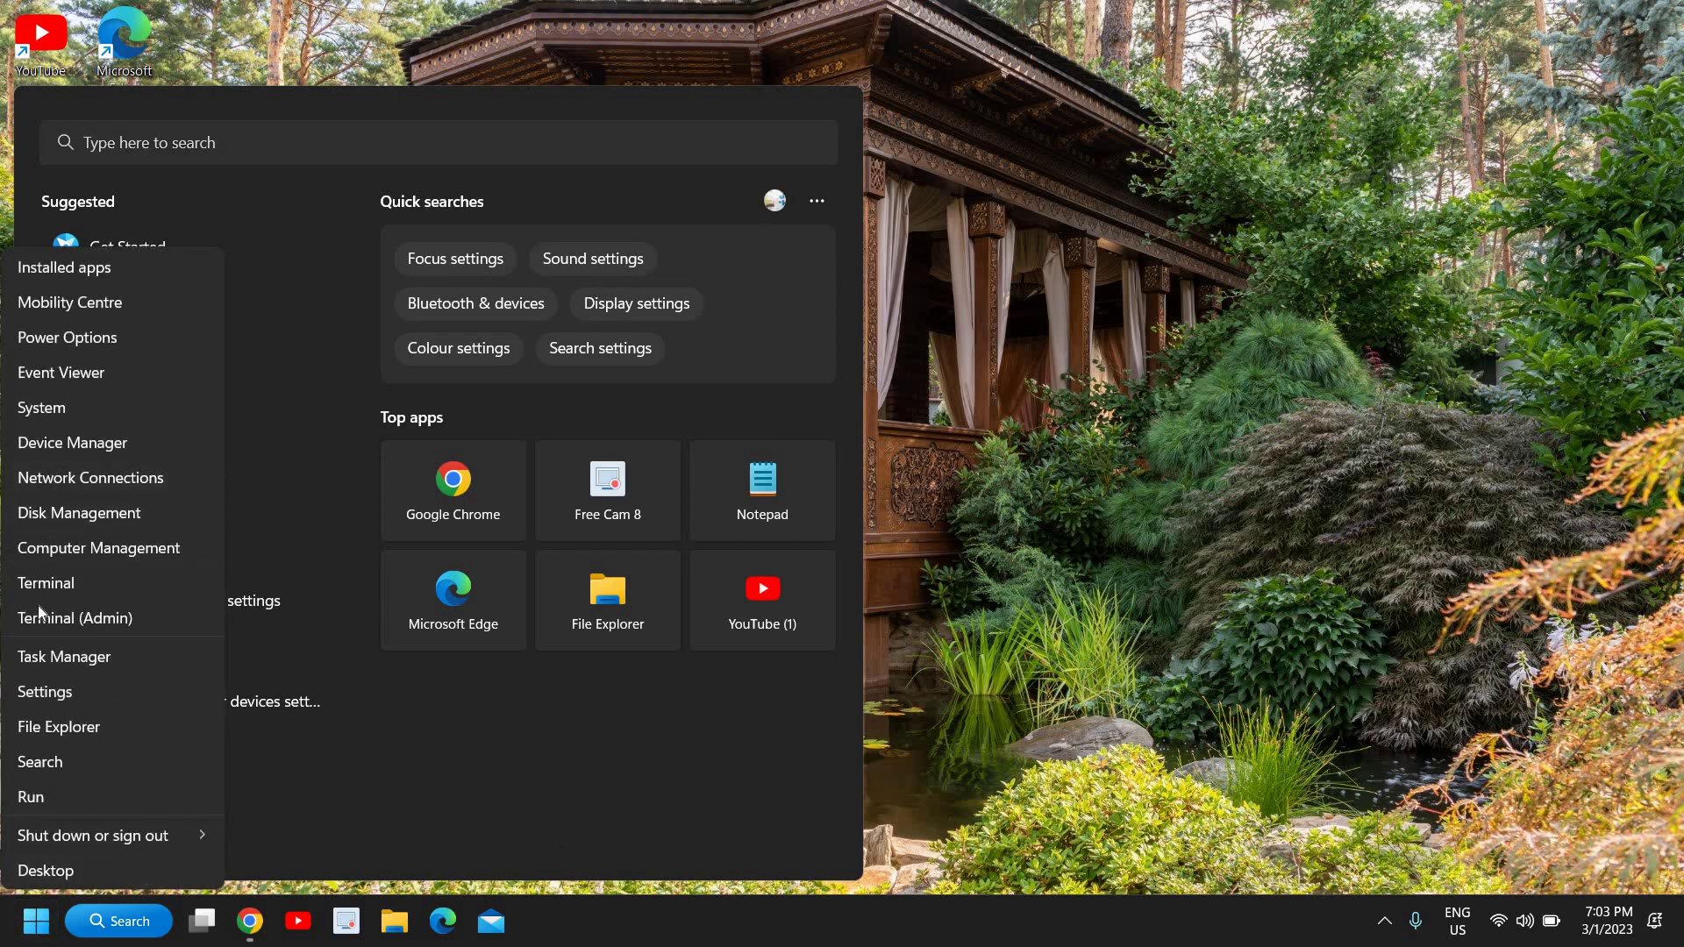
pyautogui.click(35, 692)
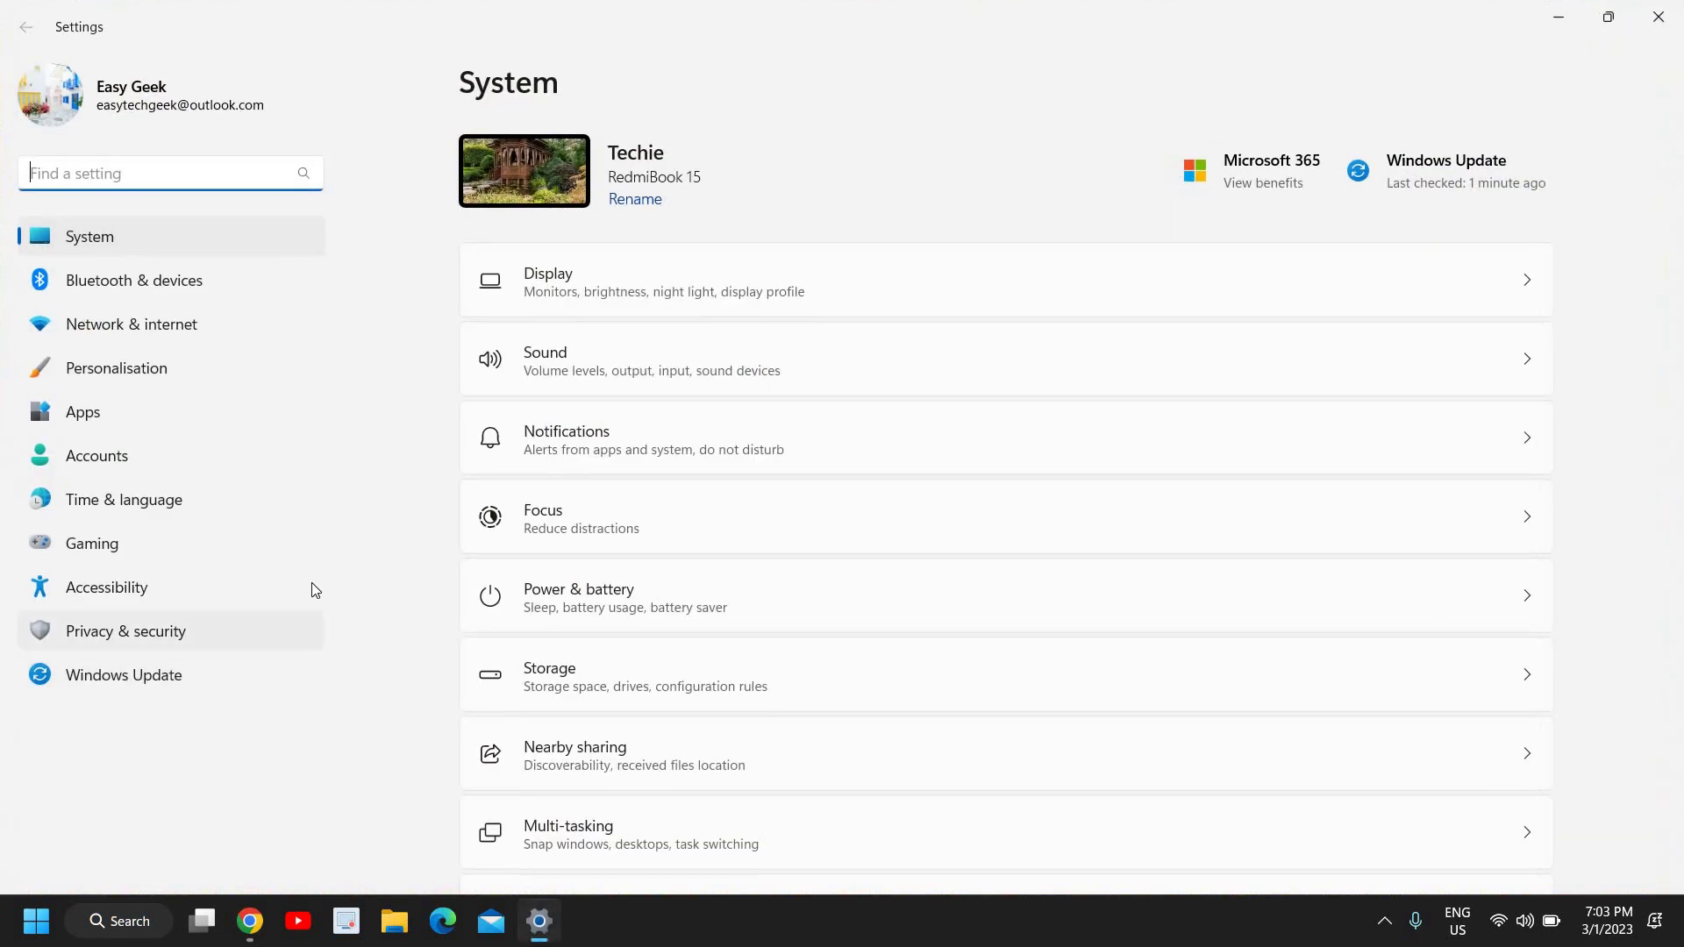
# - View the Bluetooth & devices page, opening and cancelling the Add device dialog
pyautogui.click(126, 285)
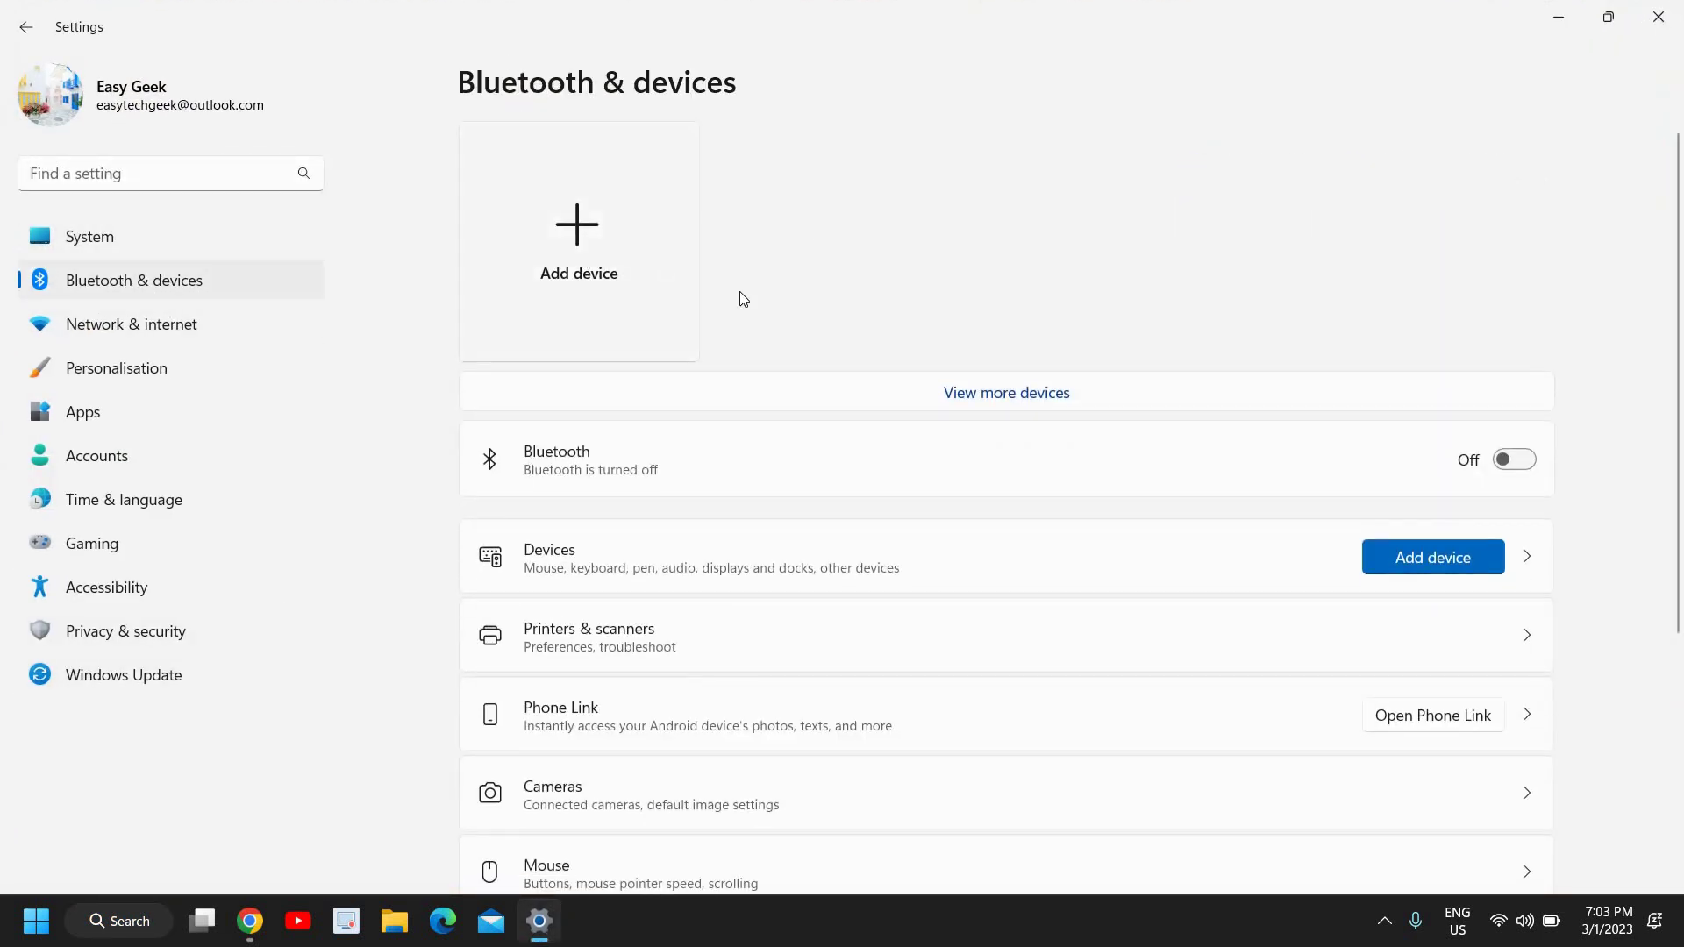
pyautogui.click(605, 242)
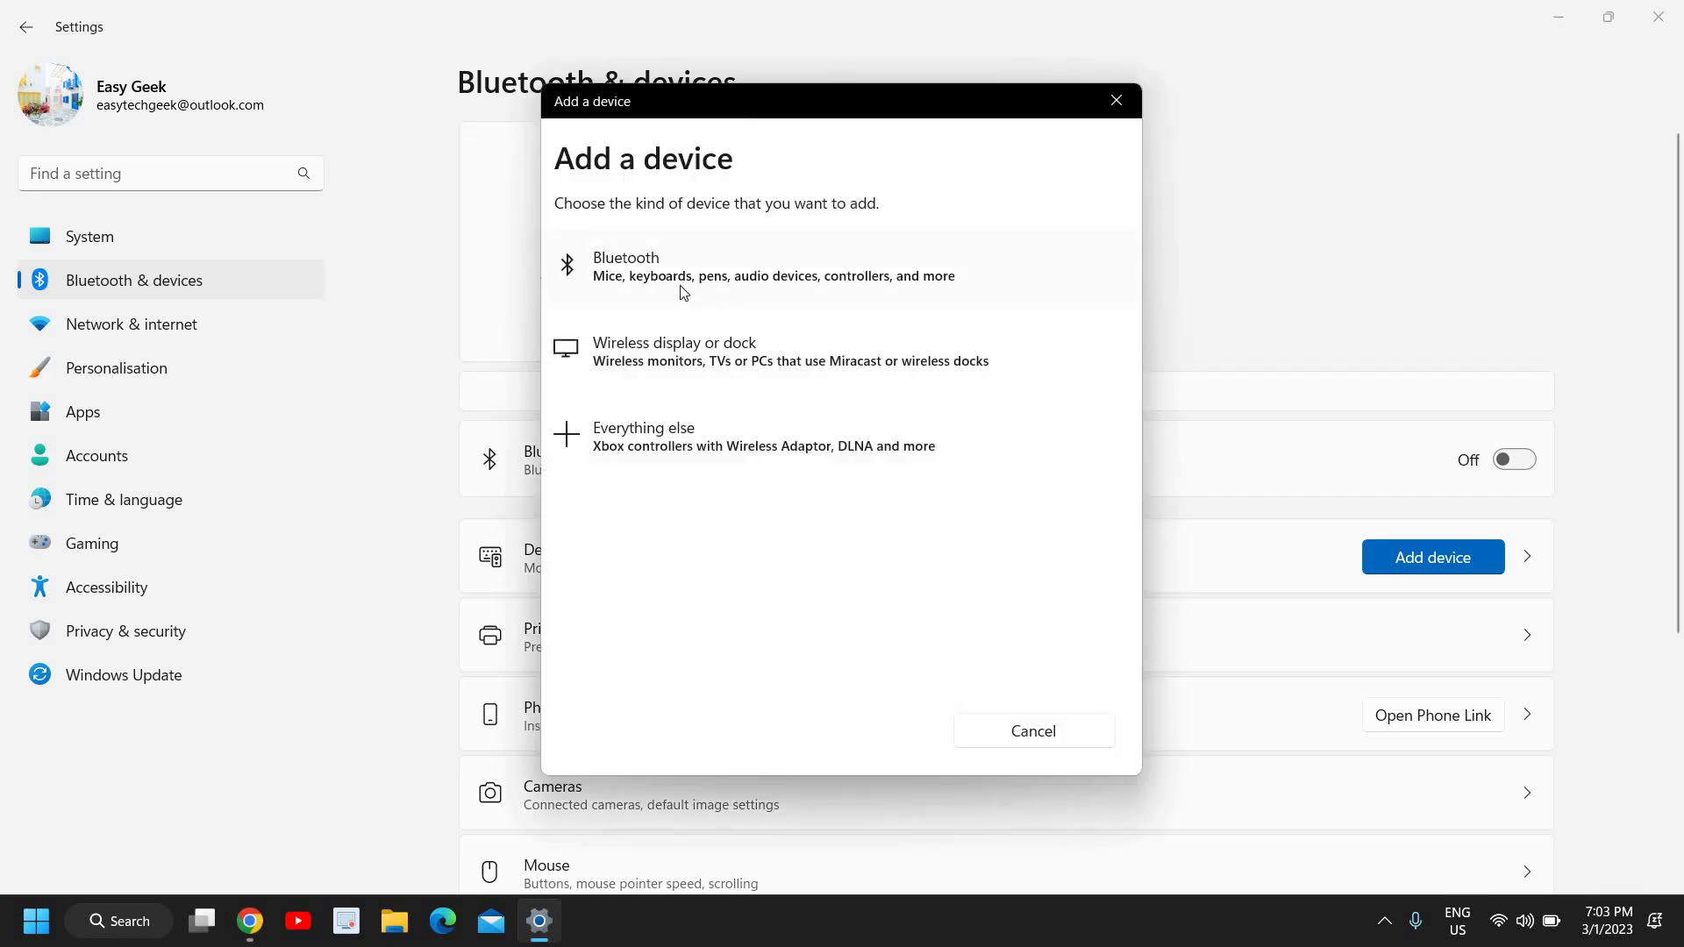
pyautogui.click(1044, 733)
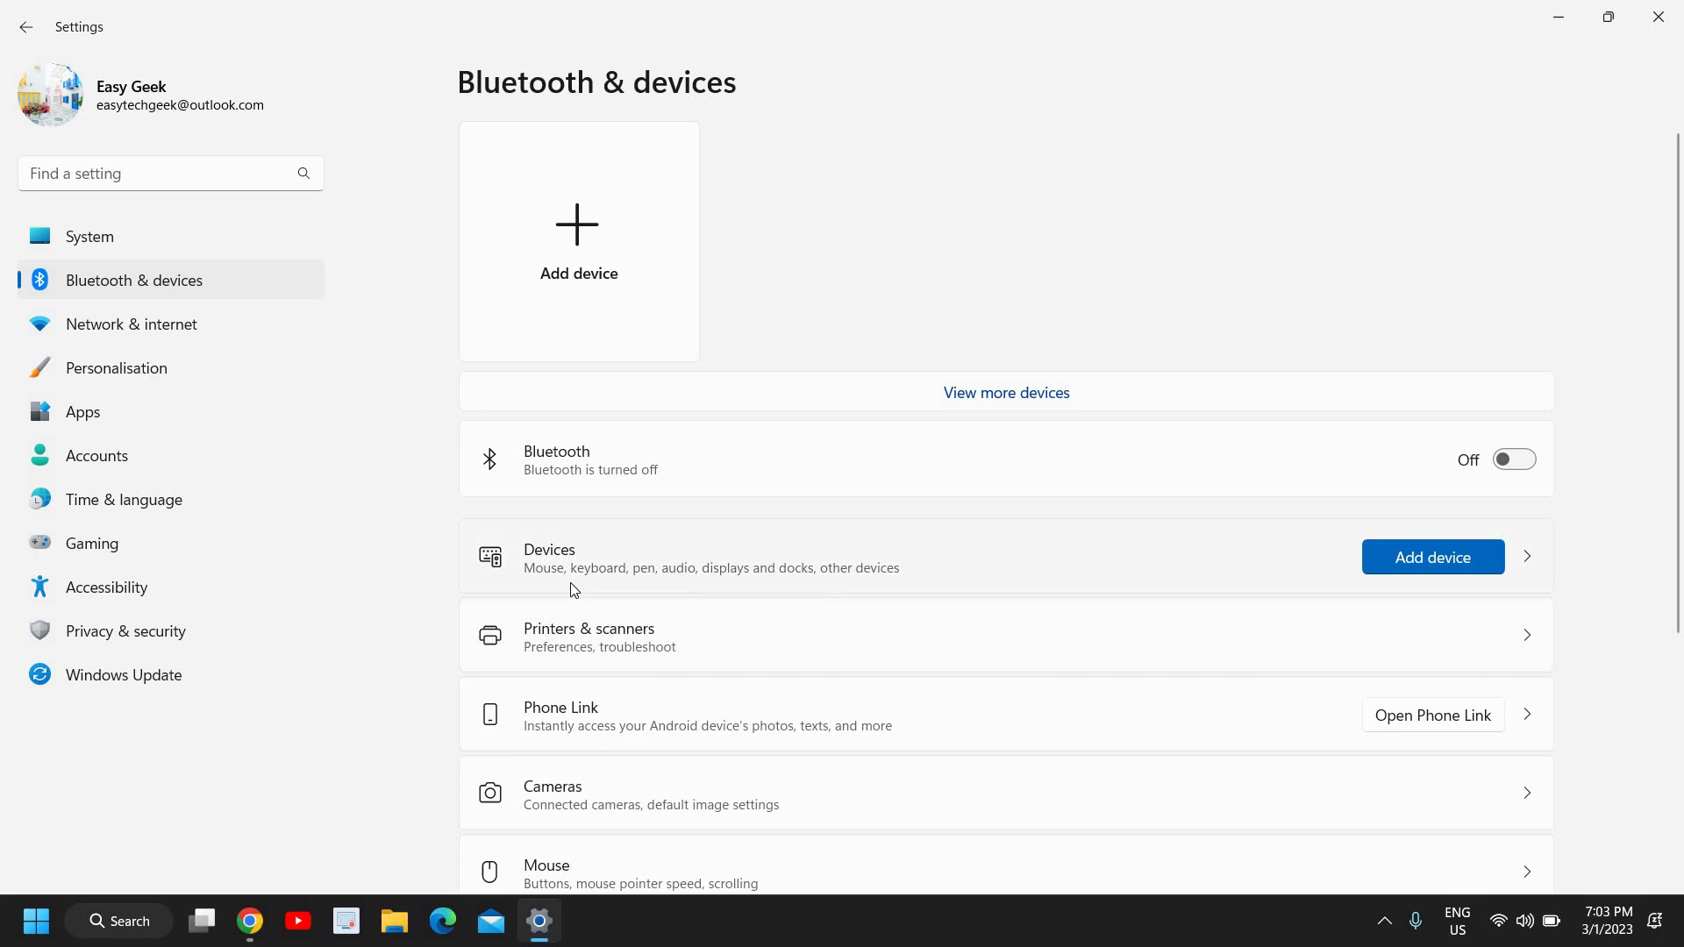
pyautogui.click(1659, 17)
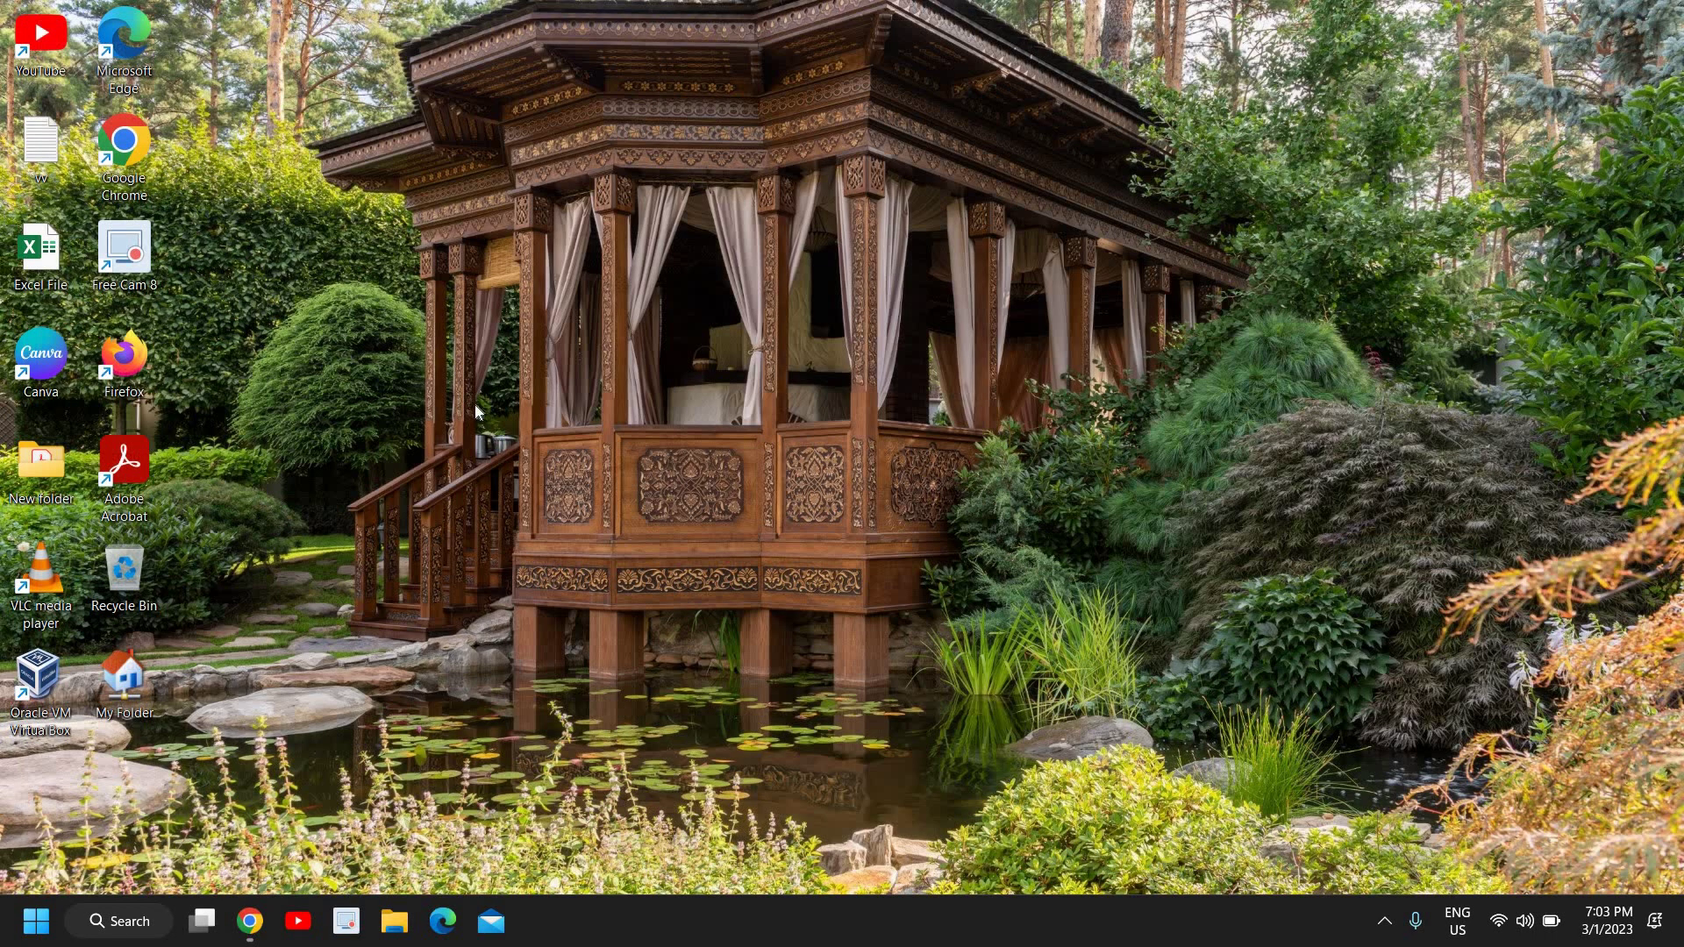